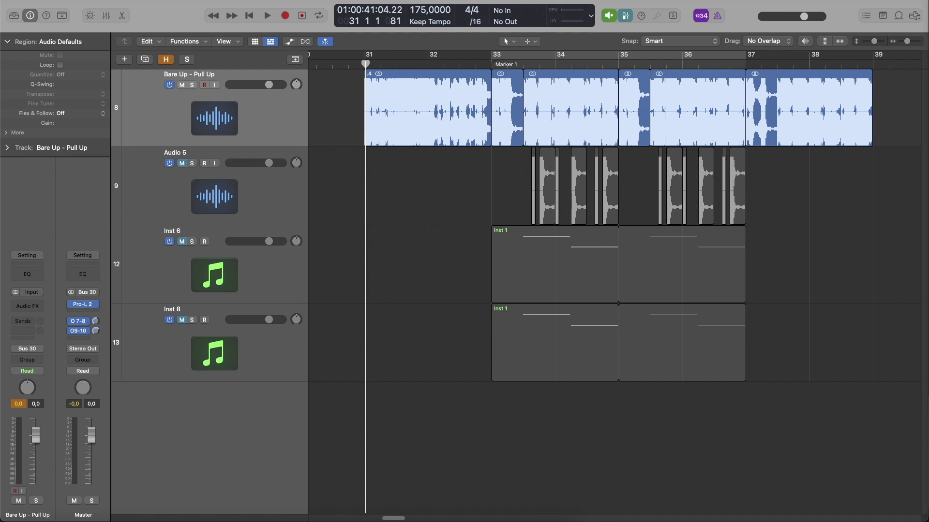
Play back the arrangement from bar 31 to compare the original track with its recreation.
key("space")
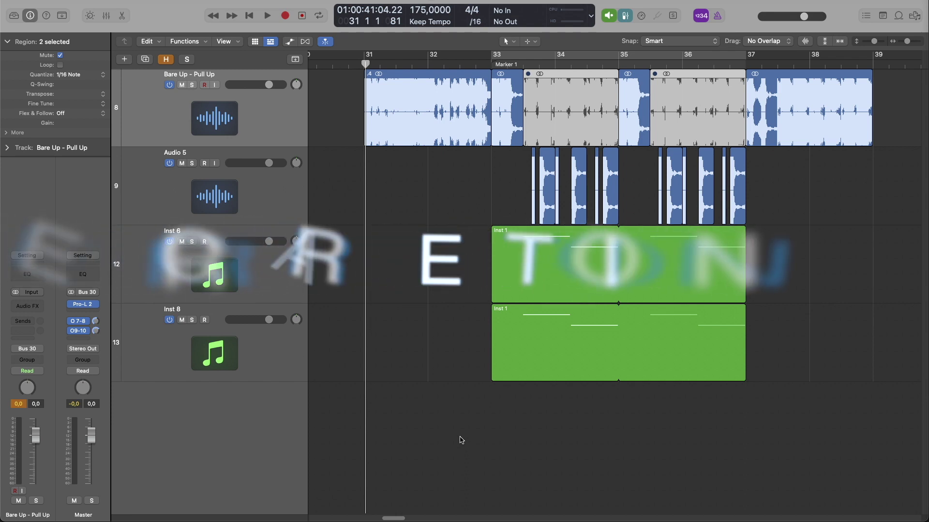
key("space")
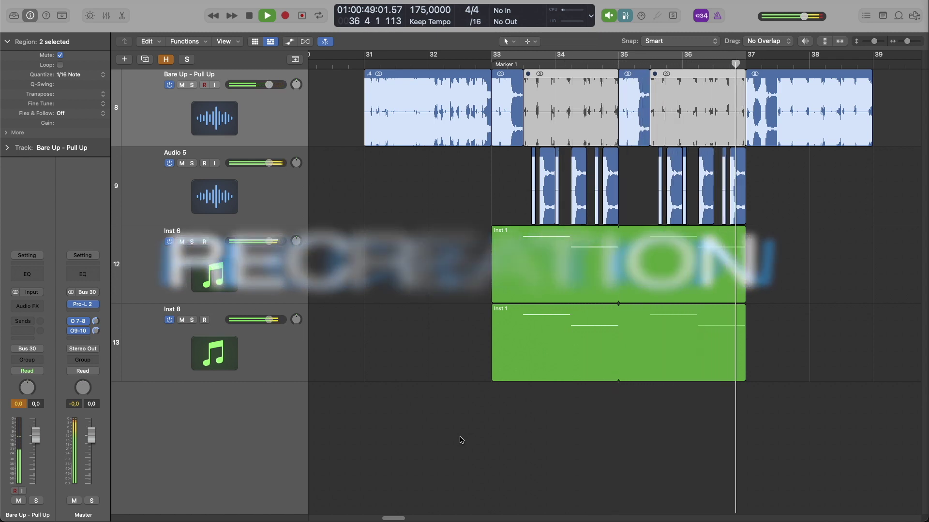
key("space")
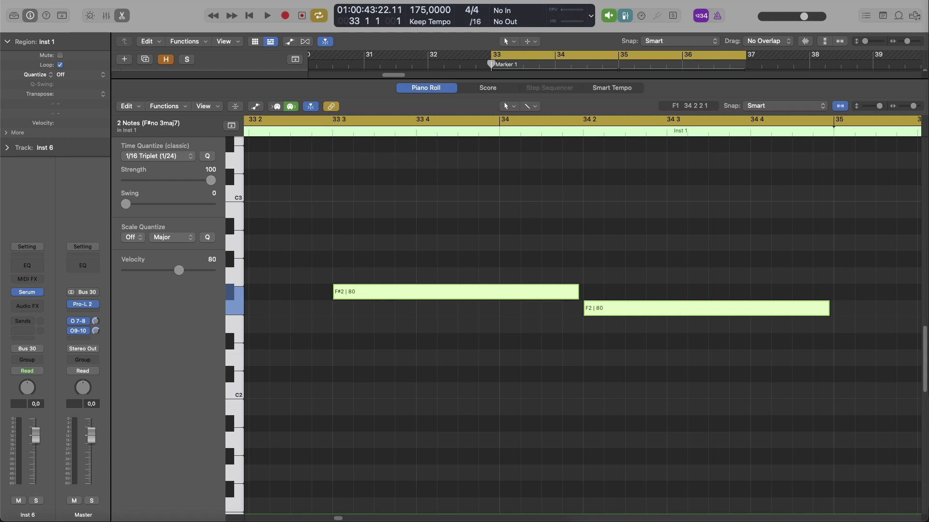
Open the Serum instrument of the Inst 6 track and raise oscillator A by 4 semitones.
left_click(121, 15)
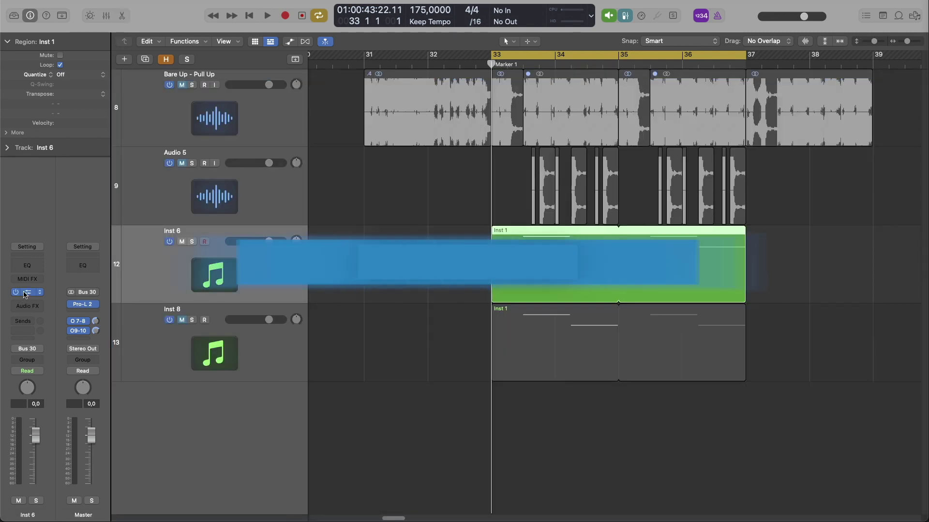
left_click(25, 293)
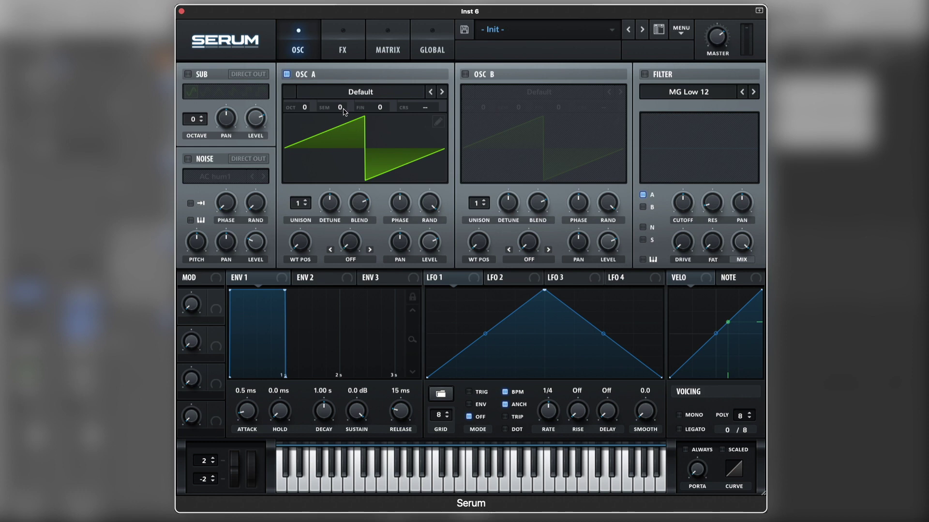
left_click_drag(345, 108, 351, 90)
Modulate oscillator A's lowered level with LFO 1, shaping the LFO as a steep, curved early rise followed by a long, bowed fall.
left_click_drag(428, 244, 427, 251)
left_click_drag(477, 280, 428, 245)
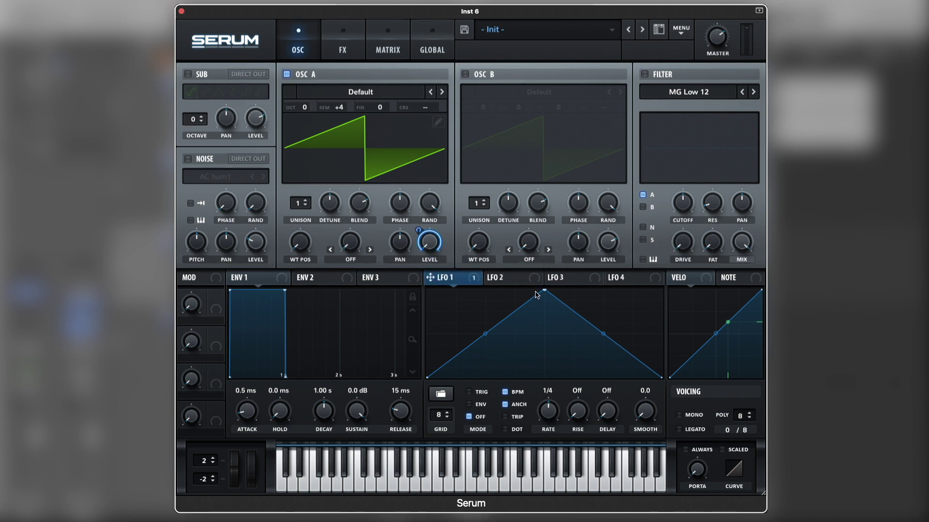
left_click_drag(544, 291, 479, 278)
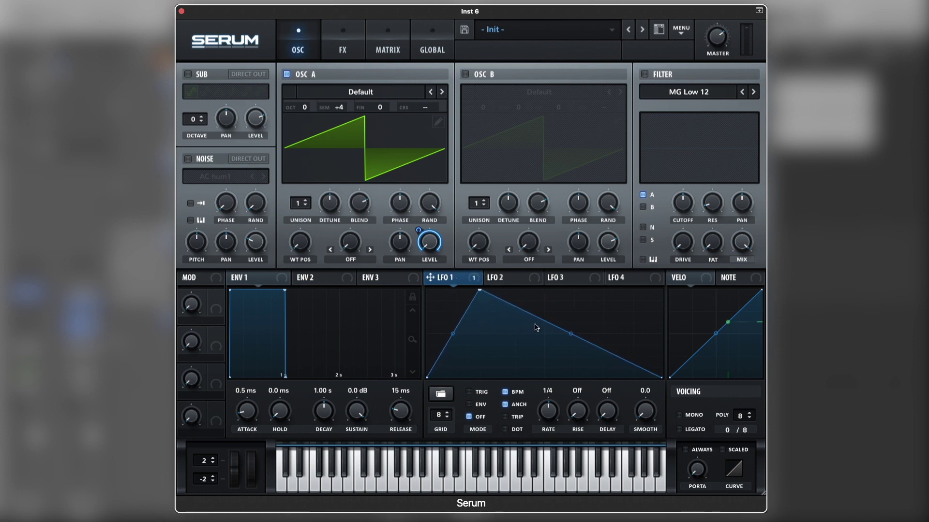
mouse_move(571, 335)
left_mouse_down()
mouse_move(579, 313)
mouse_move(576, 328)
left_mouse_up()
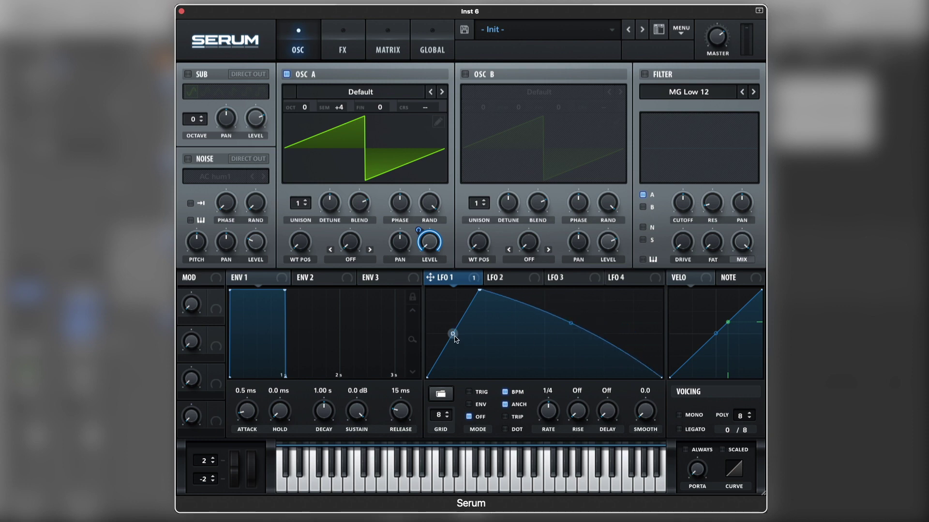
left_click_drag(452, 333, 466, 358)
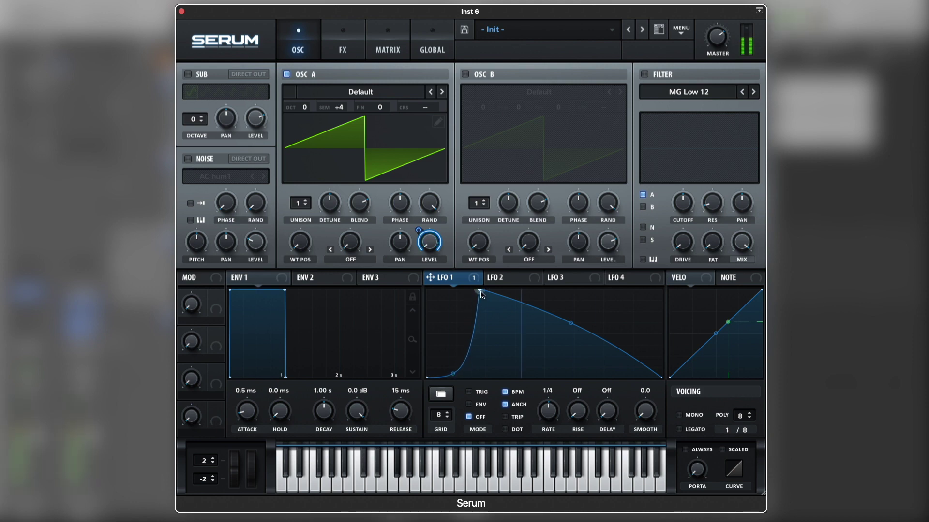
left_click_drag(479, 293, 466, 284)
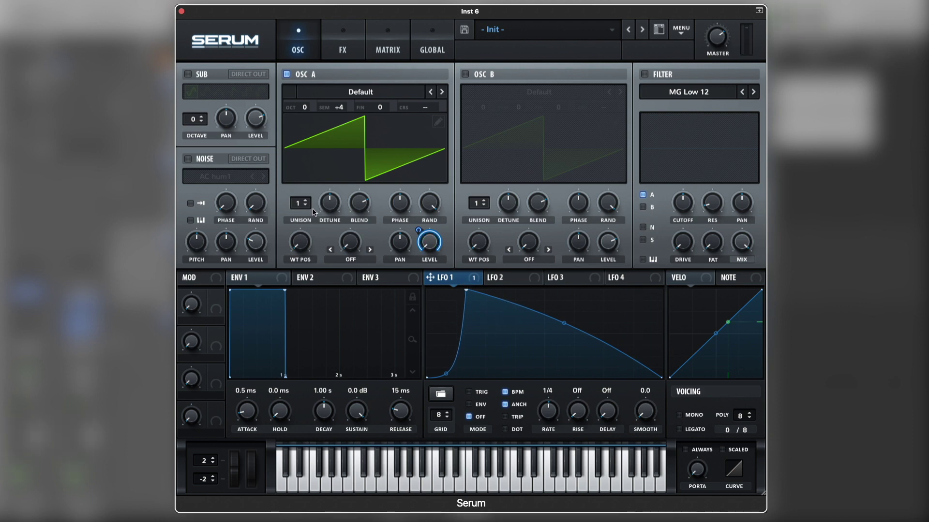
Set oscillator A's unison to 16 voices, slightly lower the detune and raise the blend to maximum.
left_click_drag(312, 209, 320, 22)
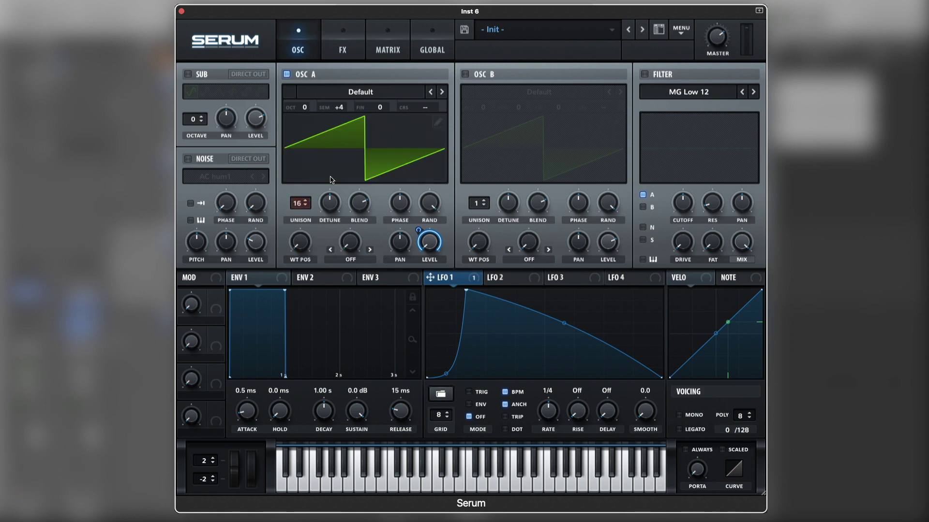
left_click_drag(333, 208, 334, 206)
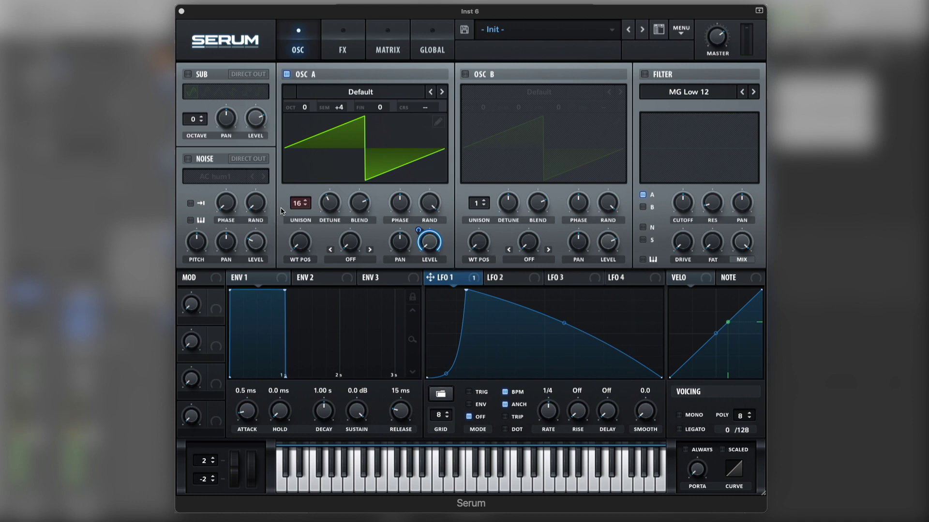
left_click(329, 206)
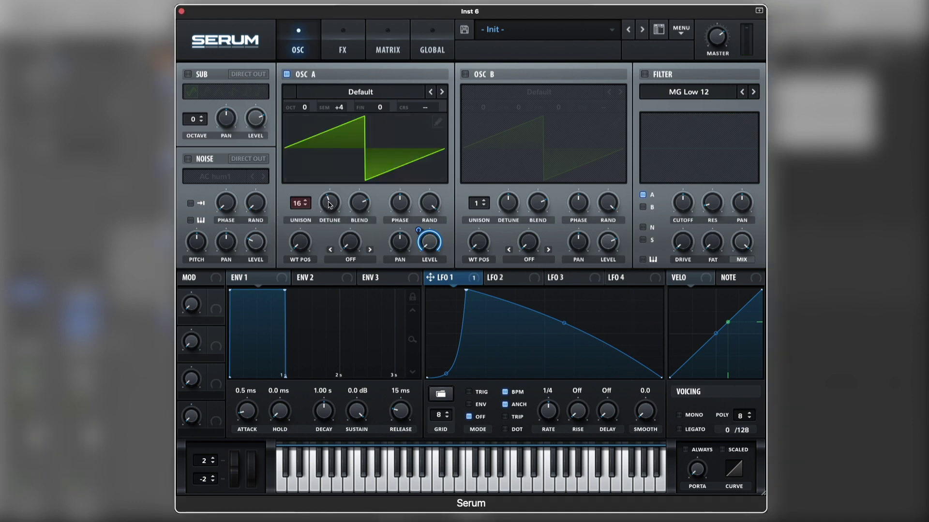
left_click_drag(369, 211, 372, 198)
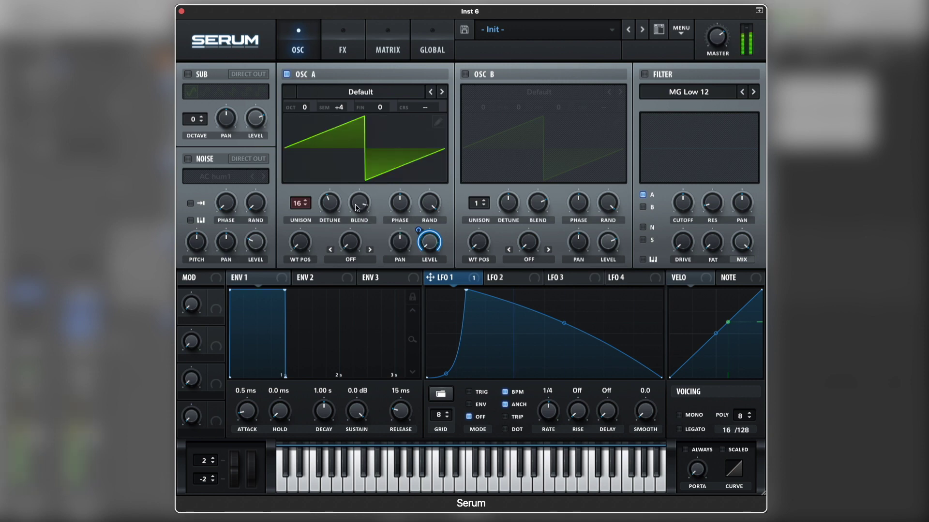
left_click(363, 204)
left_click_drag(364, 204, 375, 175)
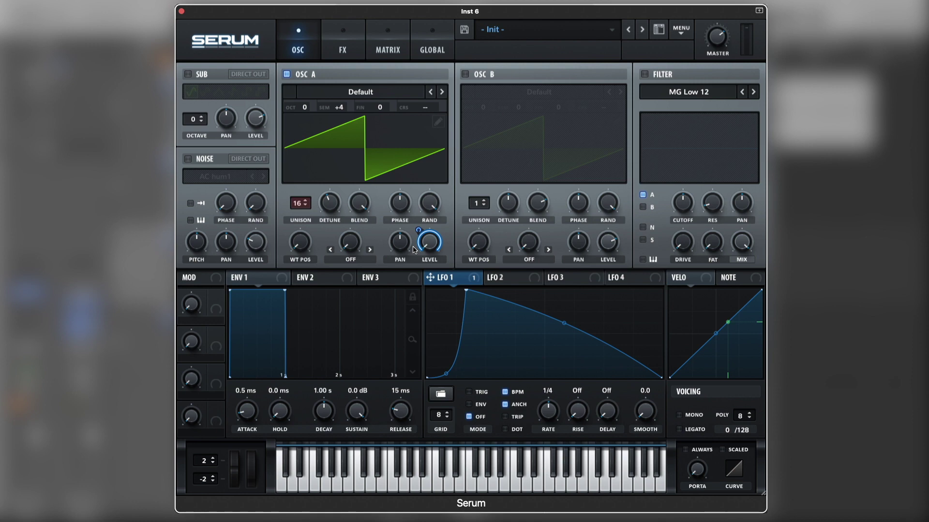
Assign LFO 2 to oscillator A's coarse pitch and check the routing in the modulation matrix.
left_click(509, 282)
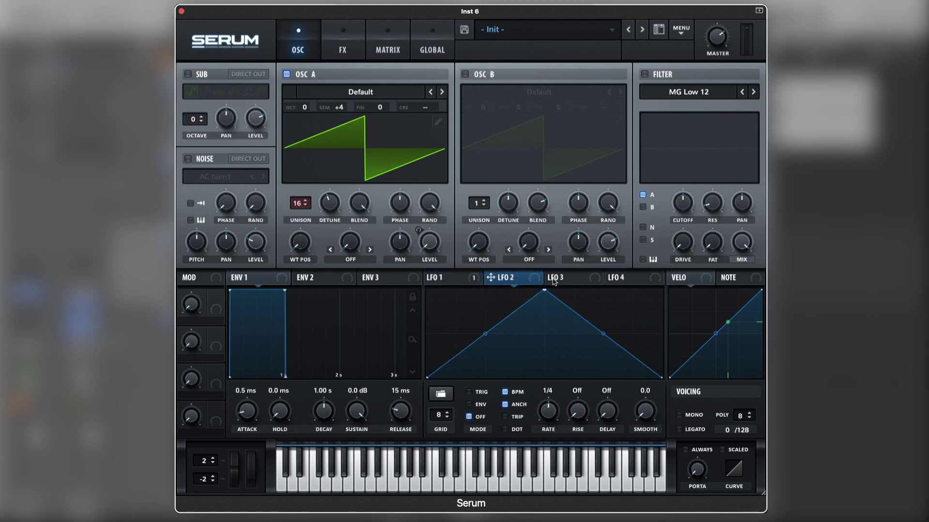
left_click_drag(534, 281, 428, 110)
left_click(397, 51)
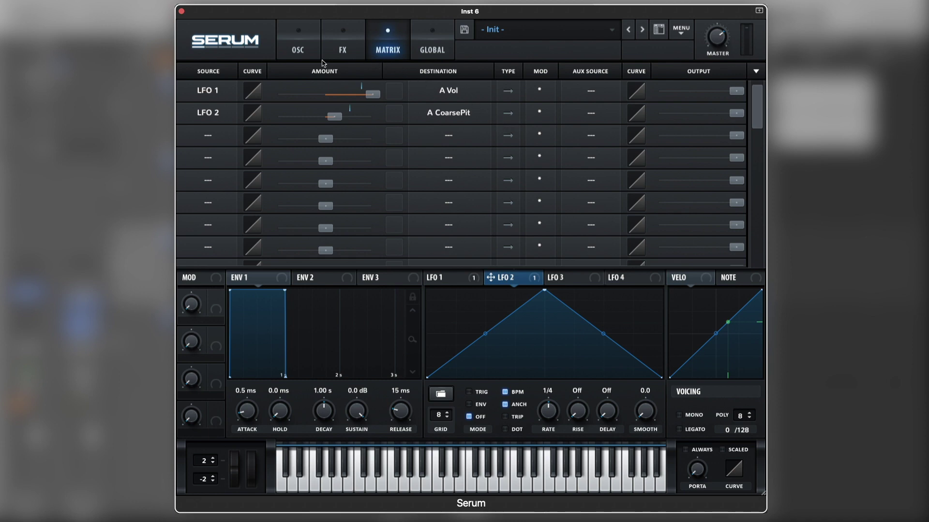
left_click(304, 42)
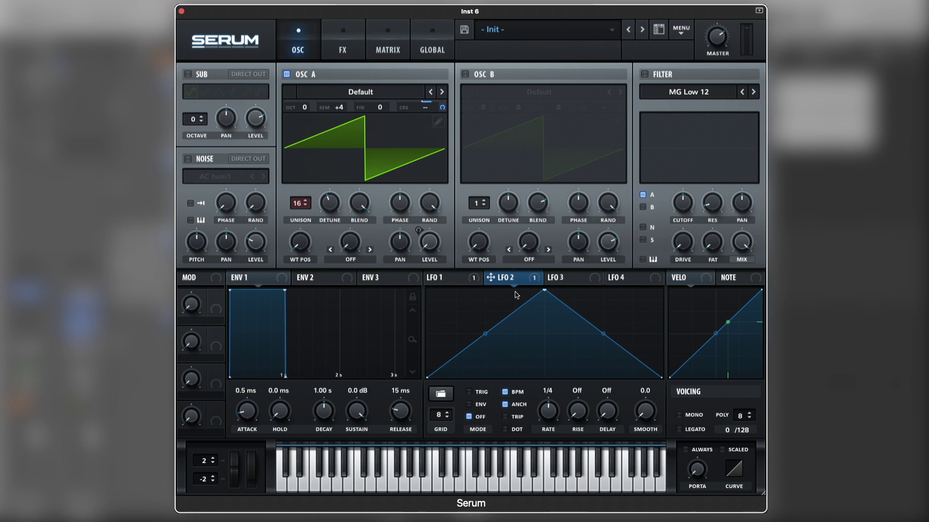
Reshape LFO 2 into a concave falling curve in ENV mode and reduce its modulation amount on oscillator A's coarse pitch.
left_click_drag(544, 291, 427, 291)
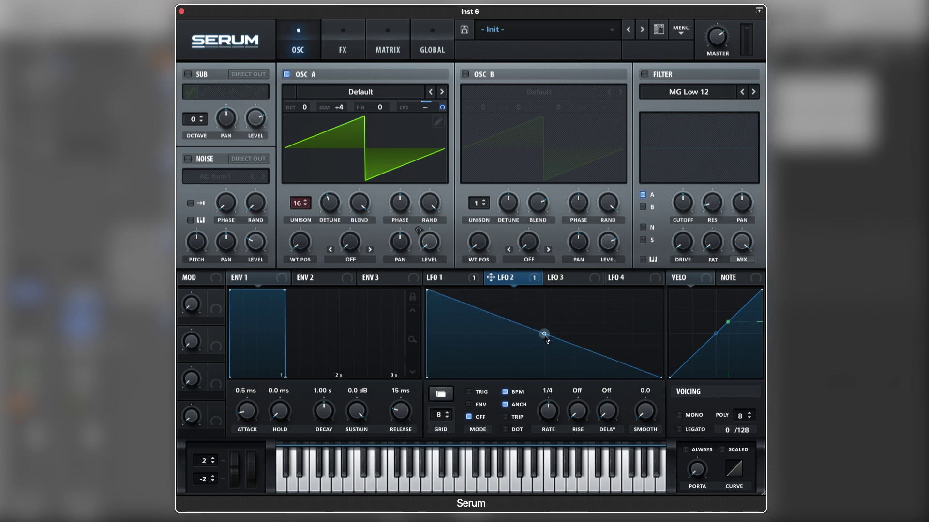
left_click_drag(544, 333, 545, 345)
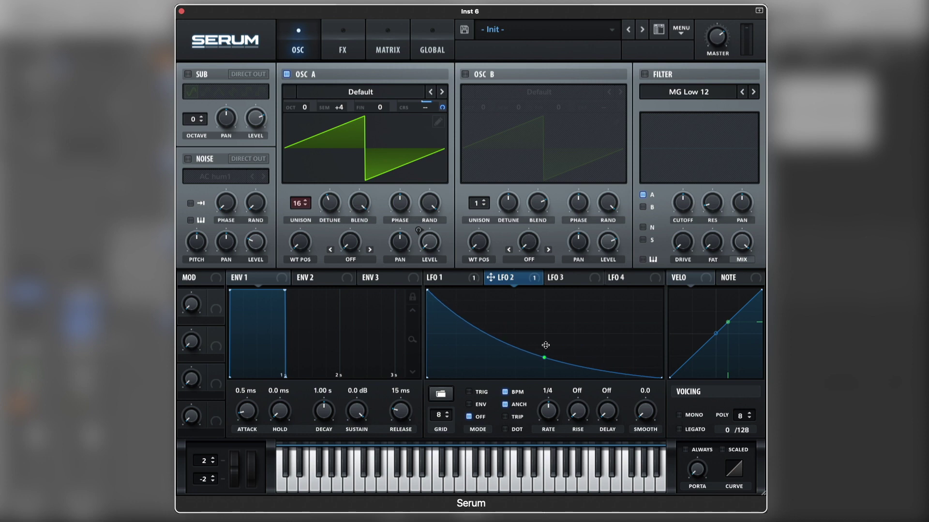
left_click(468, 405)
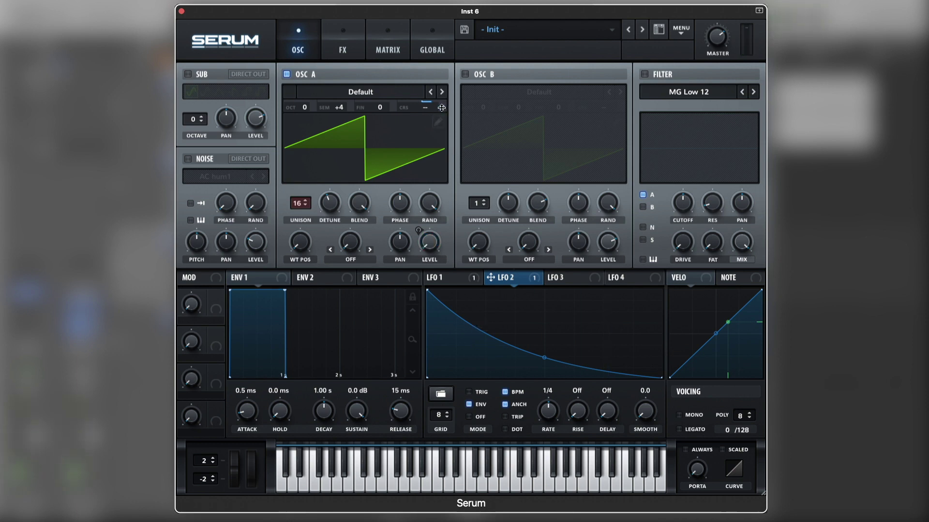
left_click_drag(441, 107, 438, 123)
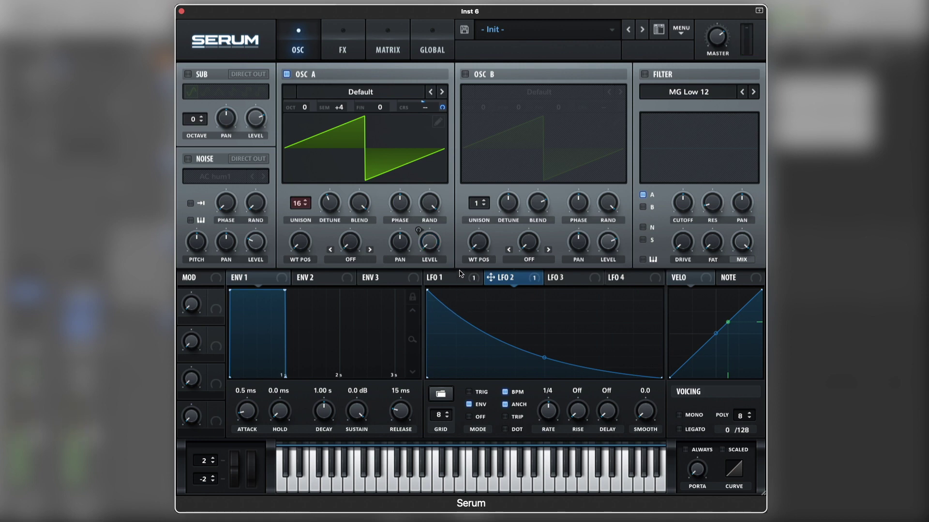
left_click_drag(442, 110, 442, 119)
Set LFO 1 to TRIG mode with a slightly later peak, and switch the voicing to mono.
left_click(458, 279)
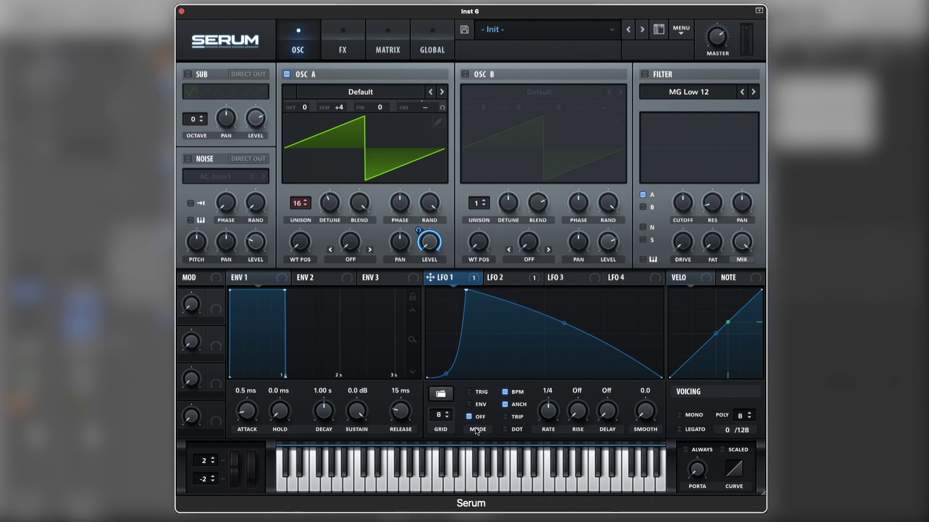
left_click(471, 395)
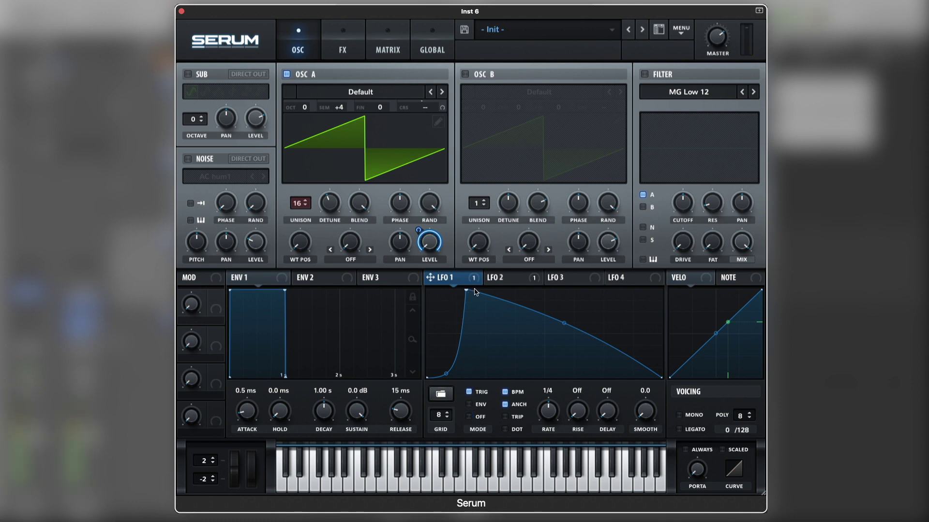
left_click_drag(466, 290, 472, 290)
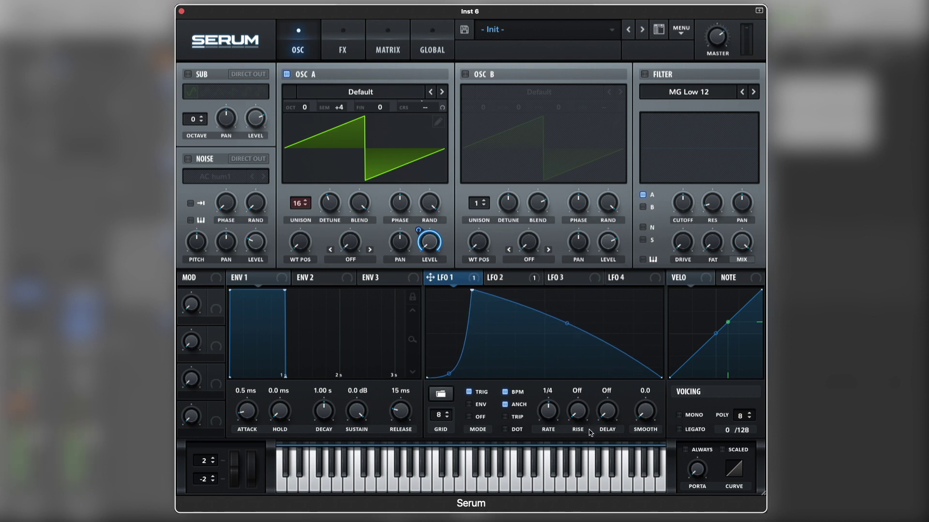
left_click(679, 416)
Move the EQ to the start of the effects chain and enable it.
left_click(360, 49)
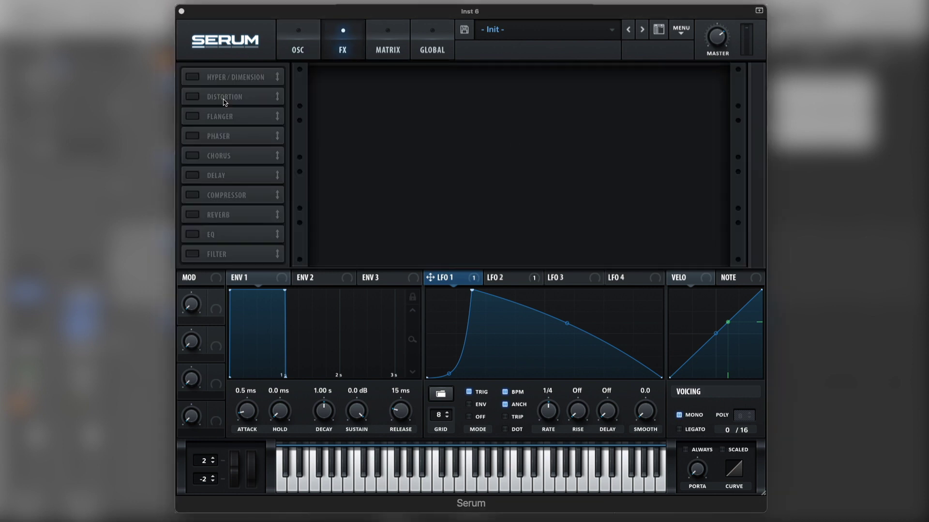
left_click_drag(244, 235, 260, 79)
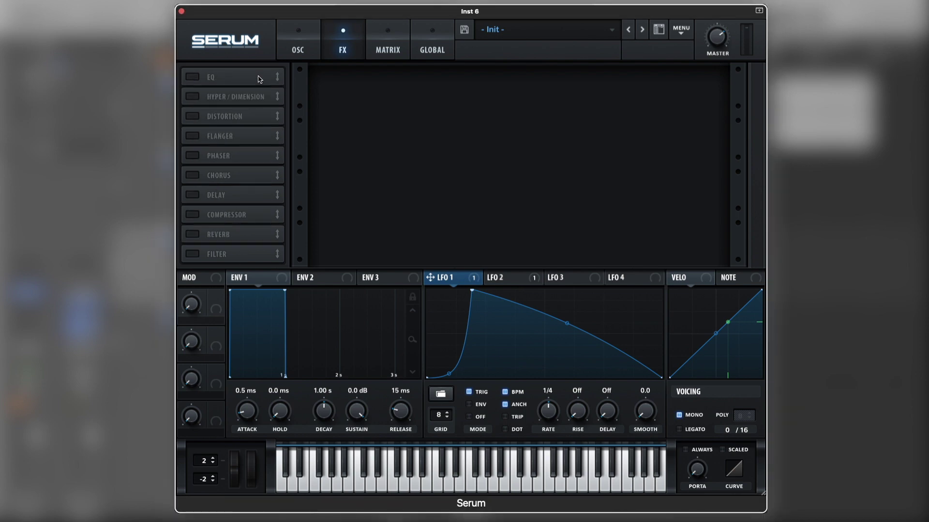
left_click(197, 79)
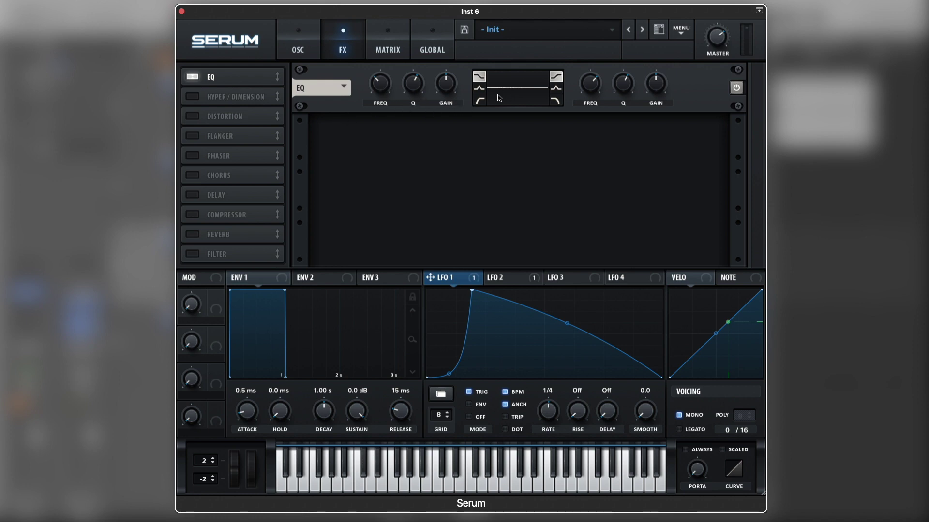
Switch the EQ's low band to a low-cut filter and lower its Q to flatten the resonance.
left_click(478, 101)
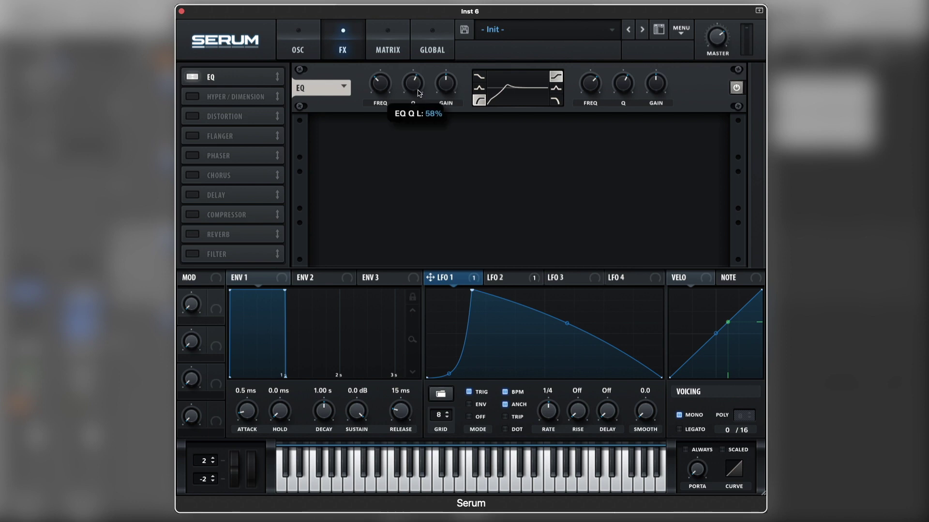
left_click_drag(419, 92, 418, 109)
left_click_drag(419, 109, 417, 91)
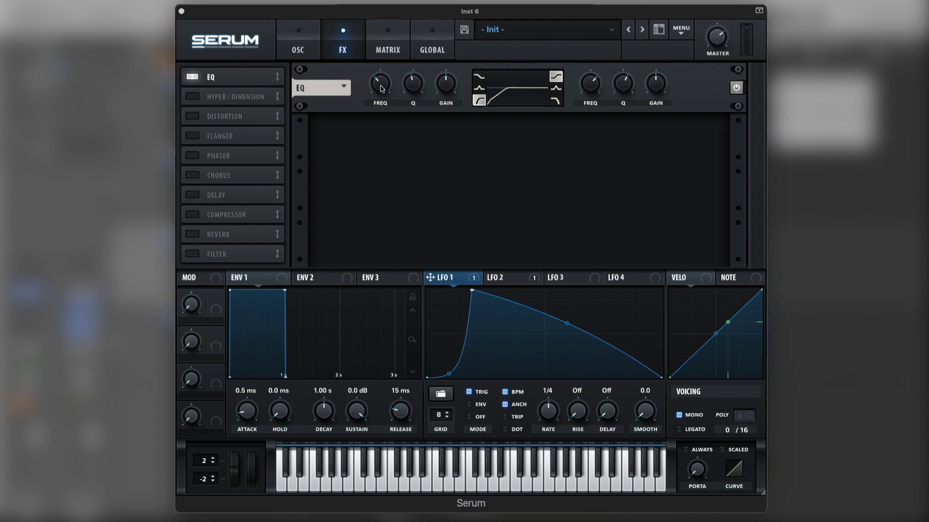
left_click_drag(382, 90, 385, 90)
Switch the EQ's high band to a peak filter with a higher frequency, a lower Q and a gain of about -11.5 dB.
left_click(557, 89)
mouse_move(596, 85)
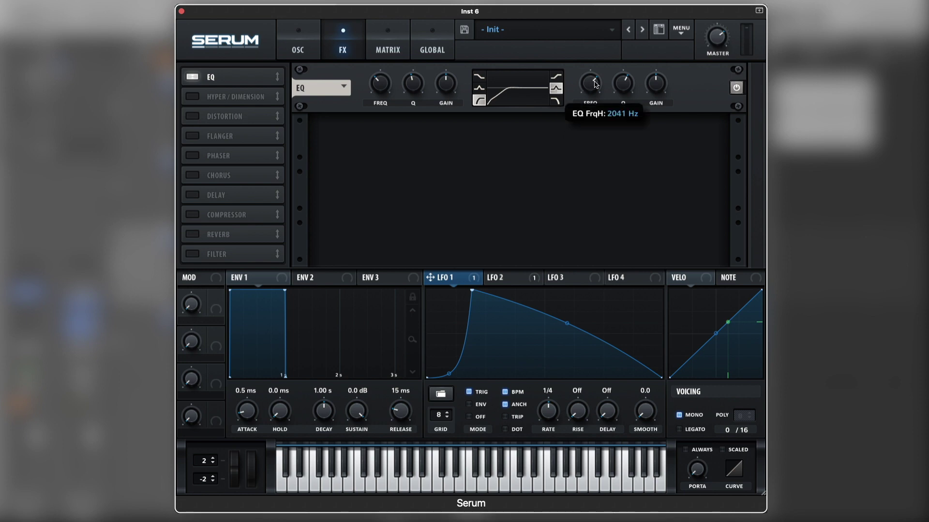
scroll(596, 85, "up", 2)
left_click_drag(595, 81, 596, 80)
scroll(596, 84, "up", 3)
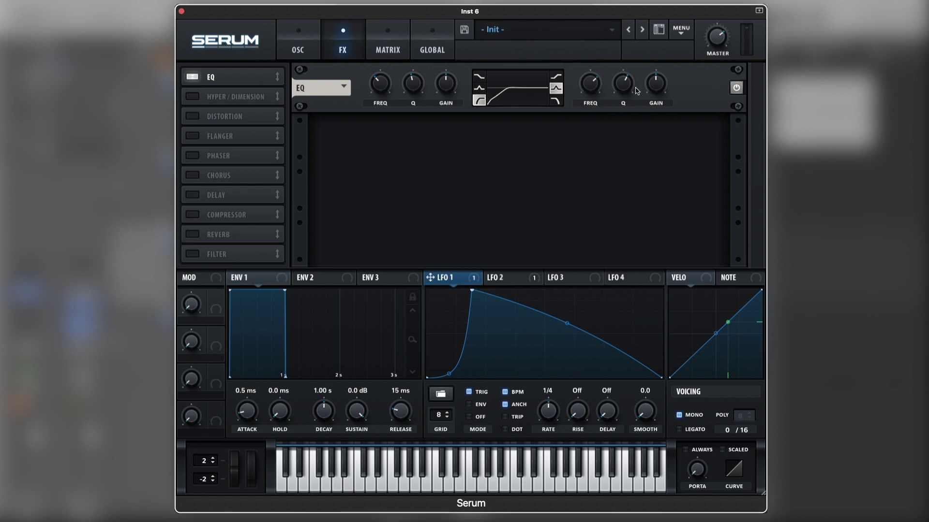
scroll(627, 98, "down", 2)
left_click_drag(628, 98, 629, 118)
left_click_drag(659, 84, 657, 109)
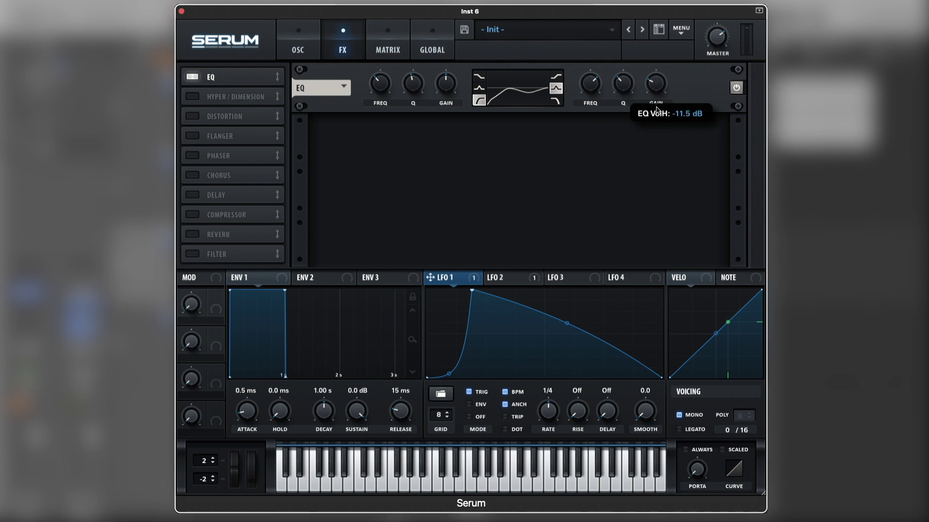
left_click_drag(657, 111, 656, 112)
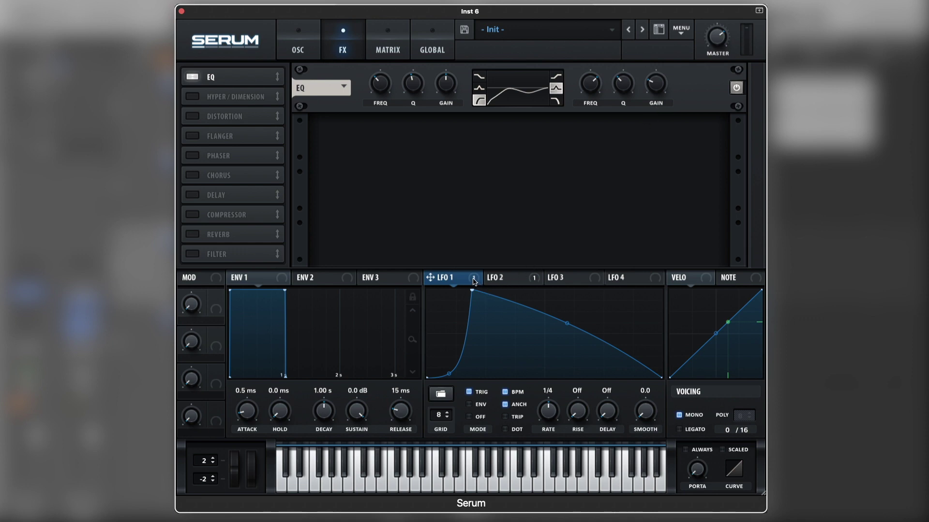
Assign LFO 1 to the EQ's high-band gain with a modulation amount of 60.
left_click_drag(429, 277, 656, 75)
mouse_move(645, 75)
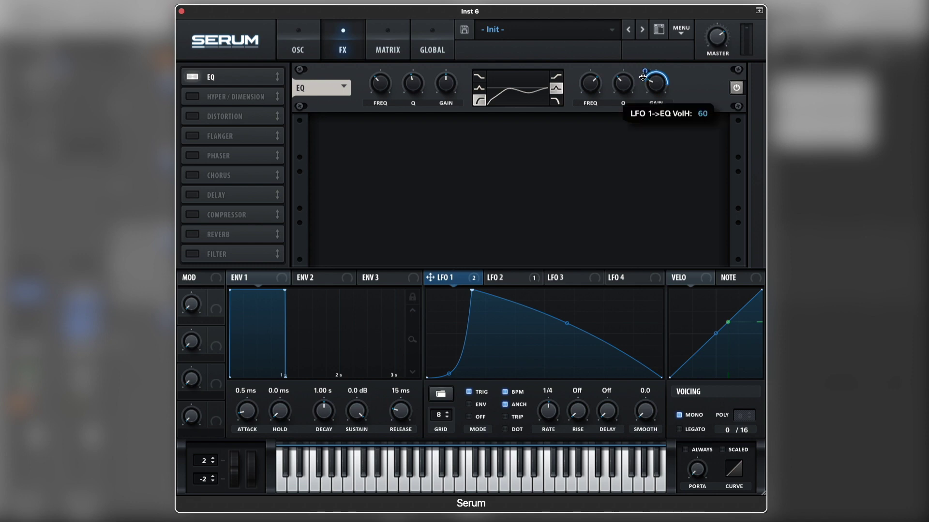
Fine-tune LFO 1's modulation amount on the EQ's high-band gain and audition the sound.
left_click_drag(643, 77, 642, 79)
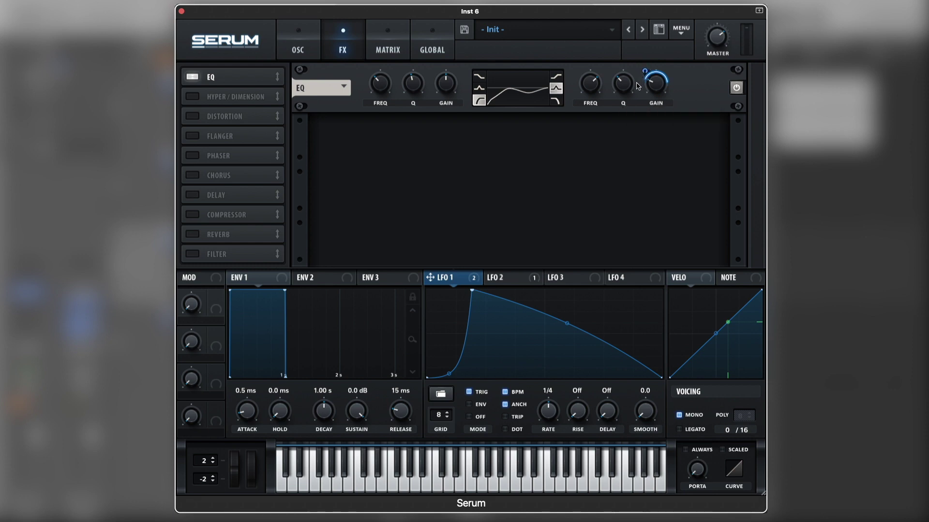
key("space")
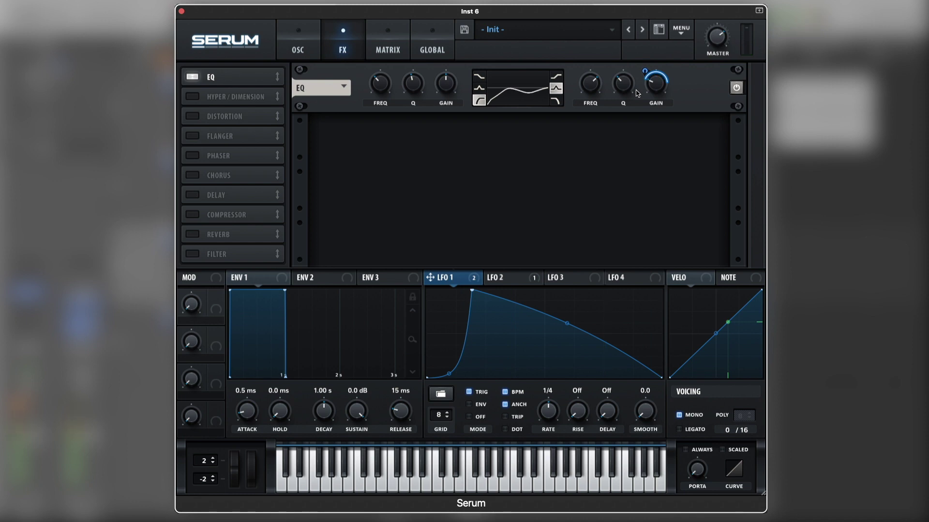
Enable the distortion effect, set its type to Diode 2 and reduce its drive to 0%.
left_click(194, 117)
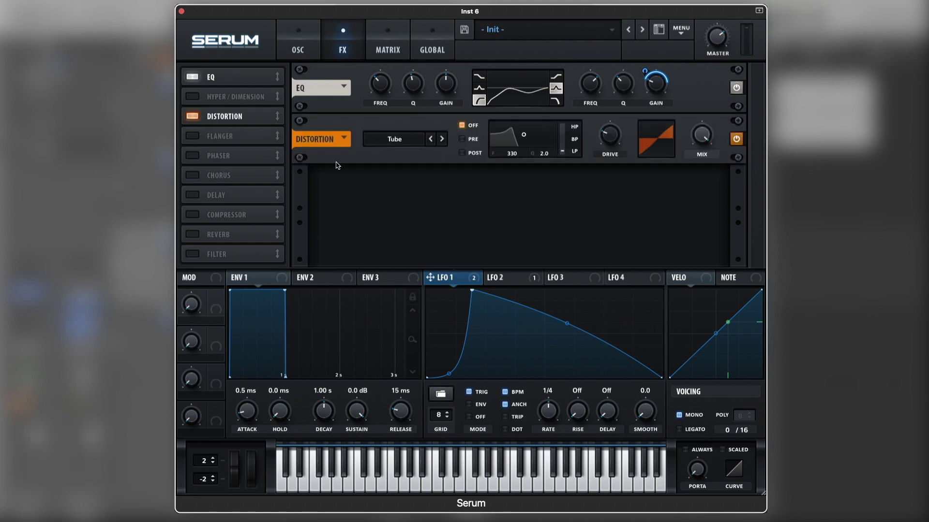
left_click(394, 142)
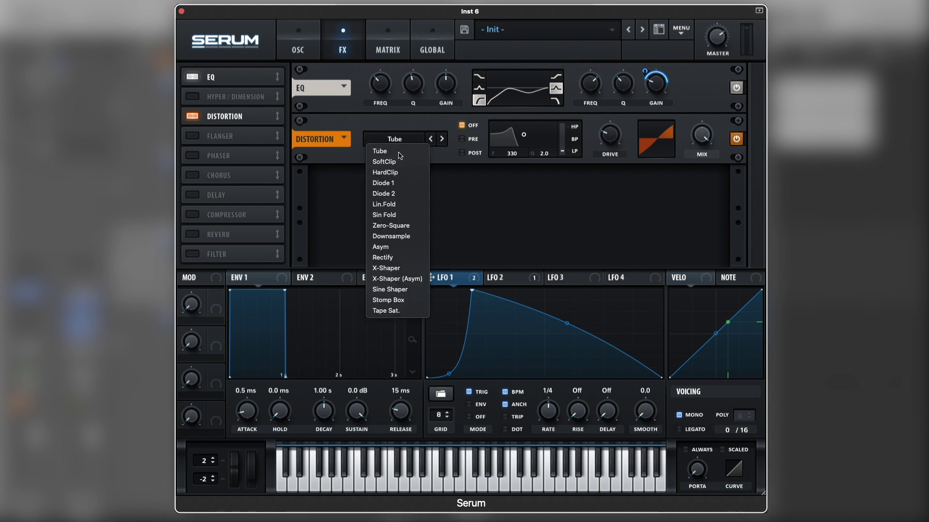
left_click(408, 197)
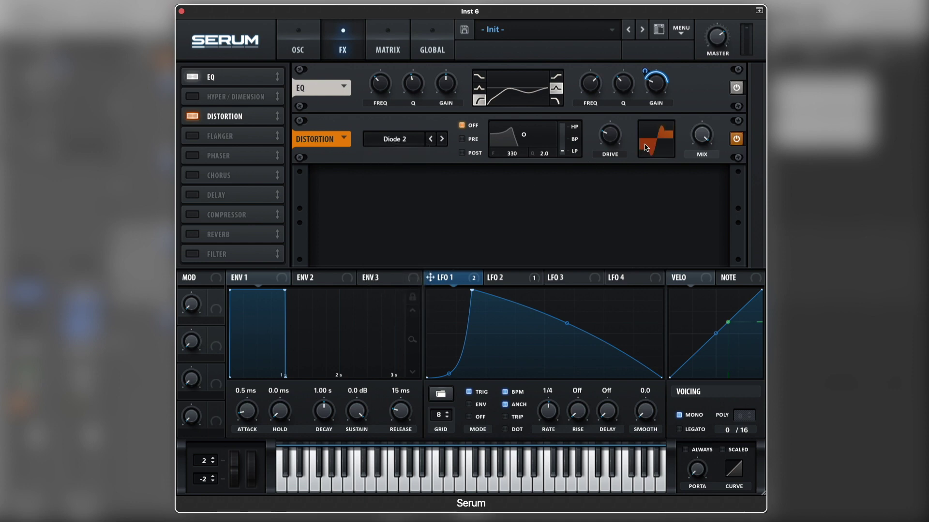
left_click_drag(609, 135, 596, 272)
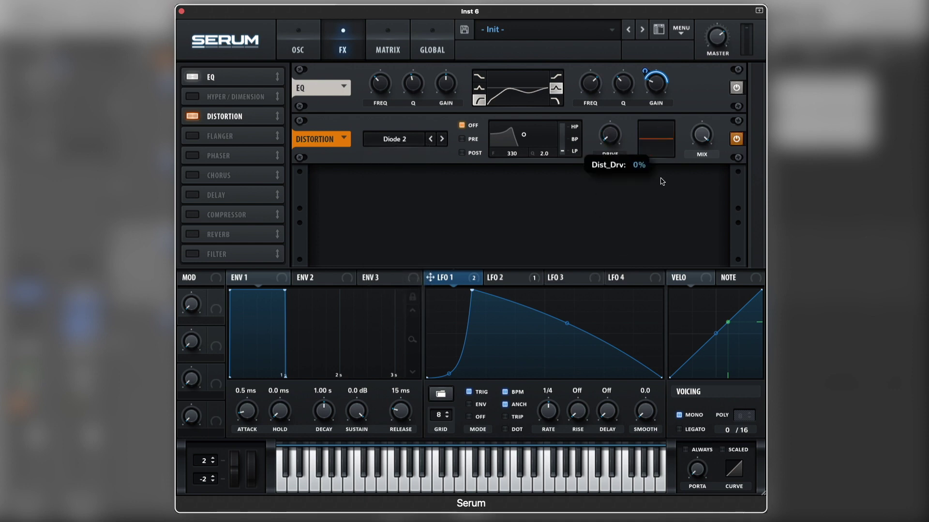
Set the distortion's filter to a high-pass in Pre mode at frequency 515, and assign LFO 1 to the distortion drive.
left_click(462, 139)
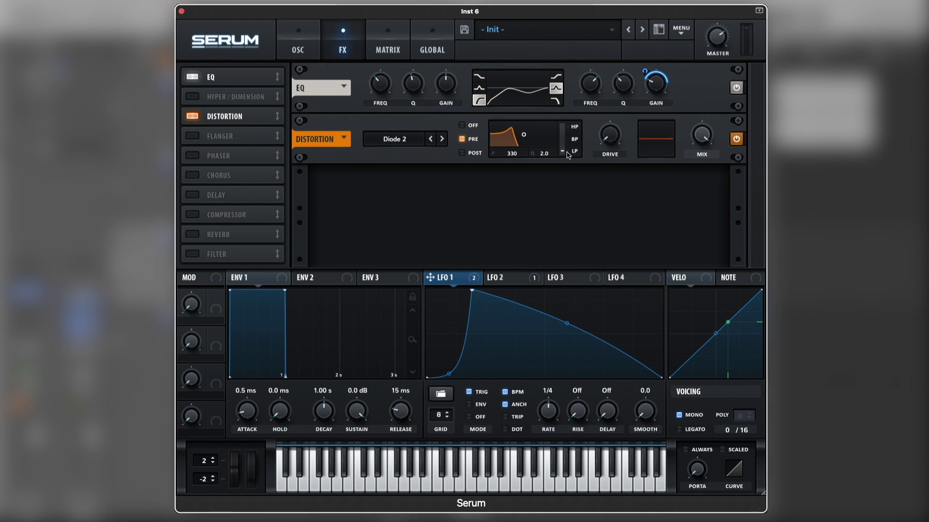
left_click_drag(562, 154, 563, 126)
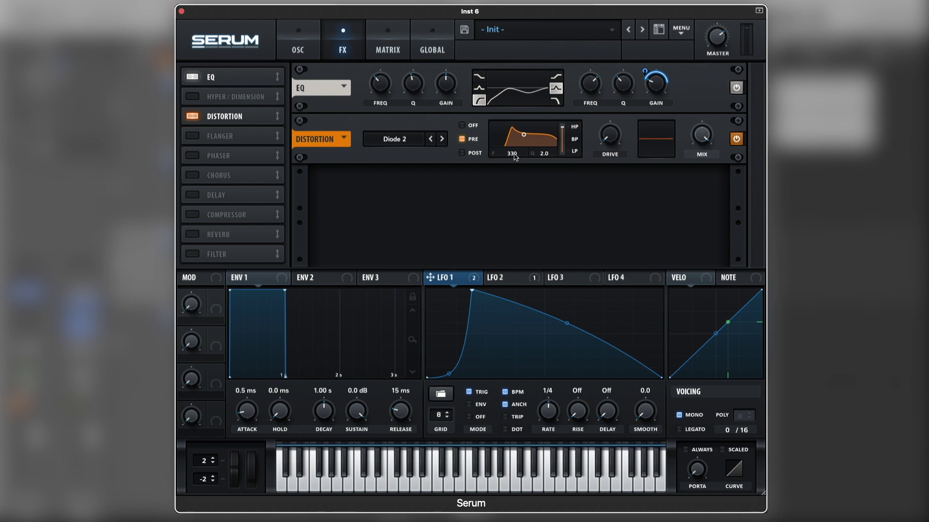
left_click_drag(516, 156, 518, 230)
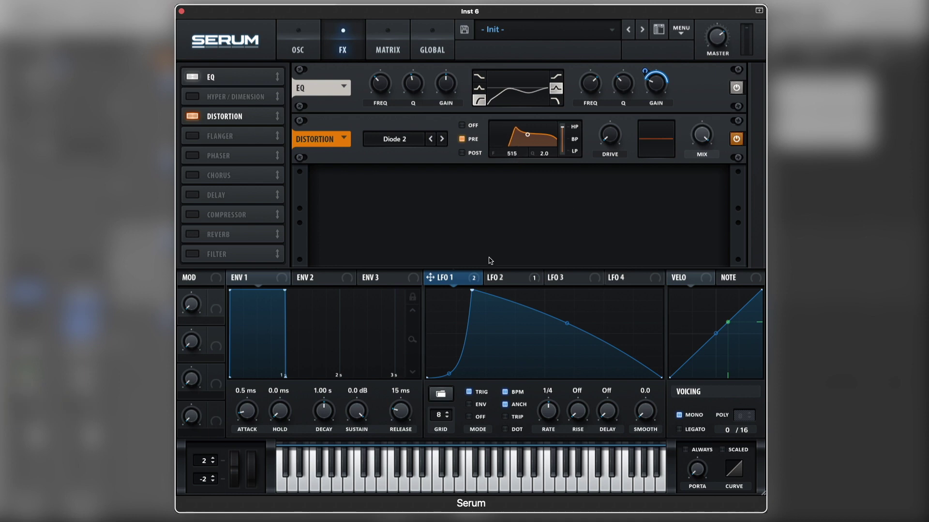
left_click_drag(473, 283, 593, 145)
mouse_move(597, 124)
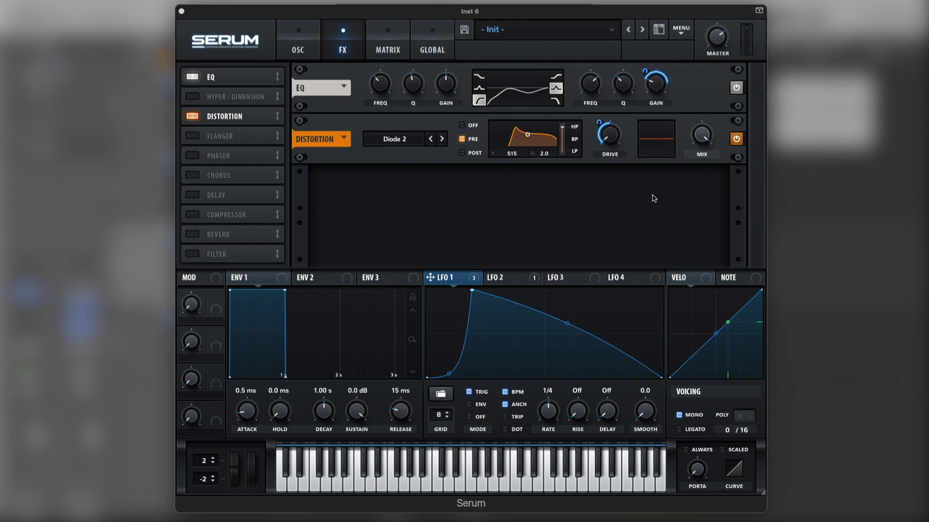
Enable the chorus, turn its rate down to minimum and lower its depth below 19.4 ms.
left_click(193, 177)
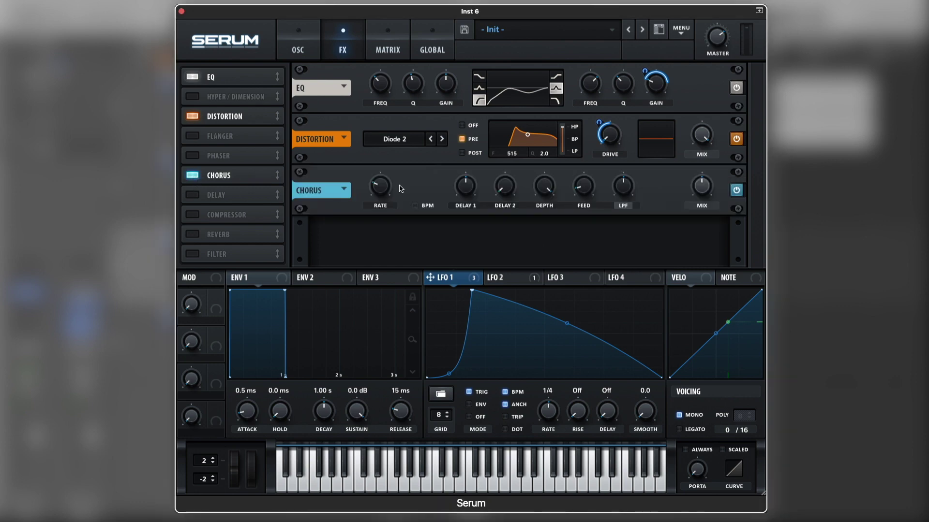
left_click_drag(386, 188, 401, 232)
mouse_move(538, 203)
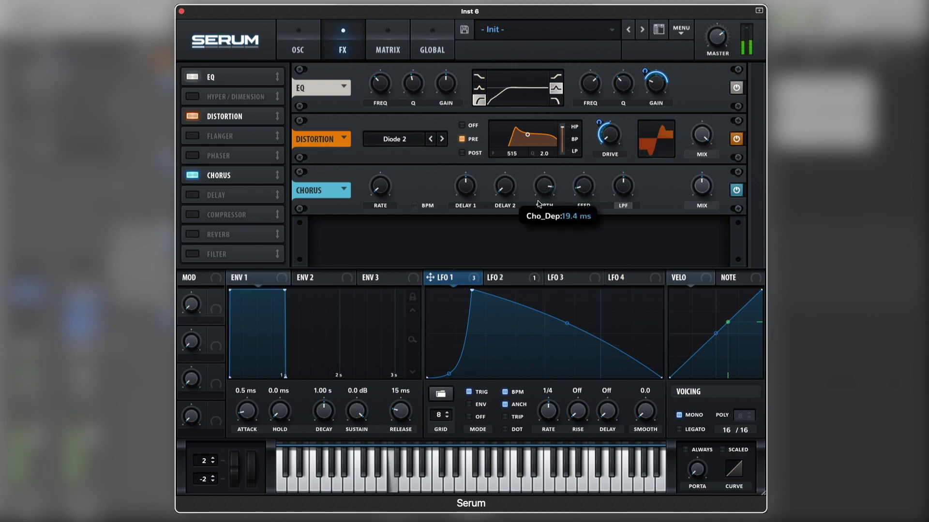
left_click_drag(538, 203, 536, 210)
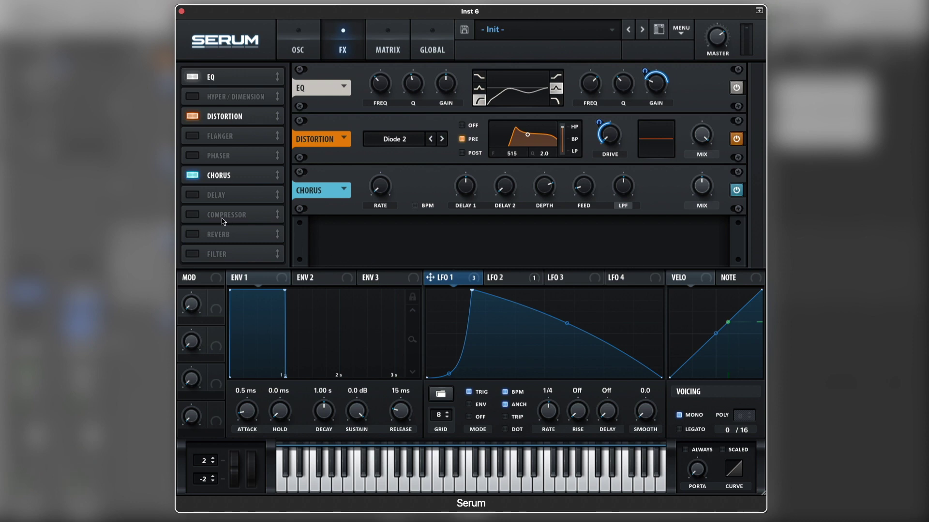
Enable the delay, set its left and right times to 1/32 and play the result.
left_click(193, 196)
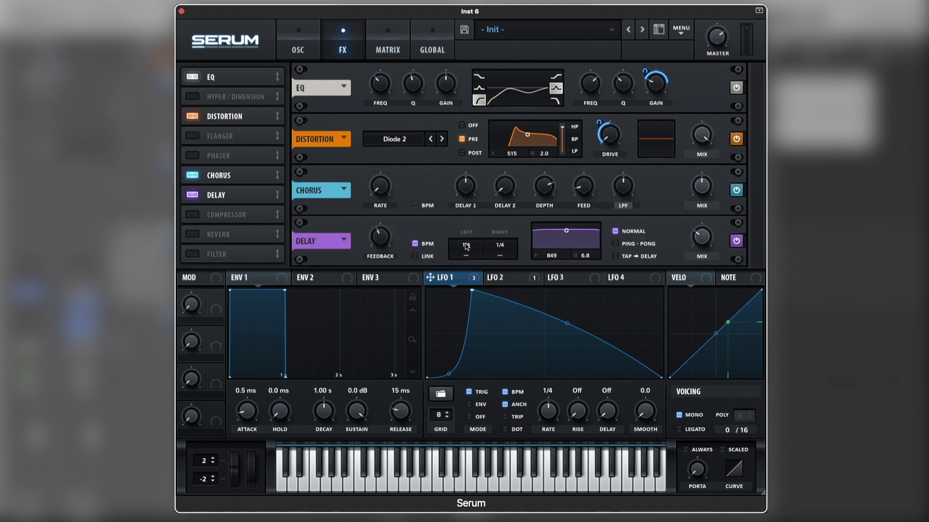
left_click_drag(476, 249, 499, 280)
key("space")
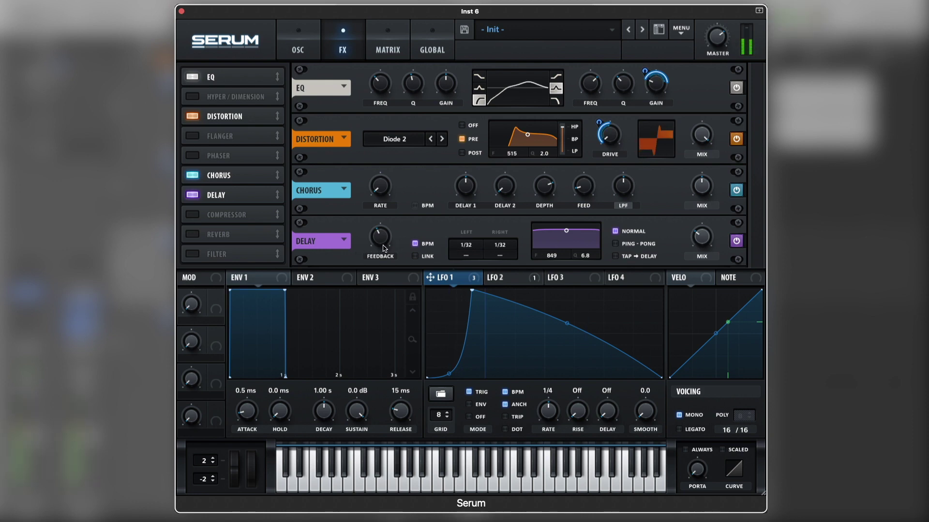
Lower the delay's feedback to slightly below 22% and reduce its mix slightly.
left_click_drag(384, 245, 383, 261)
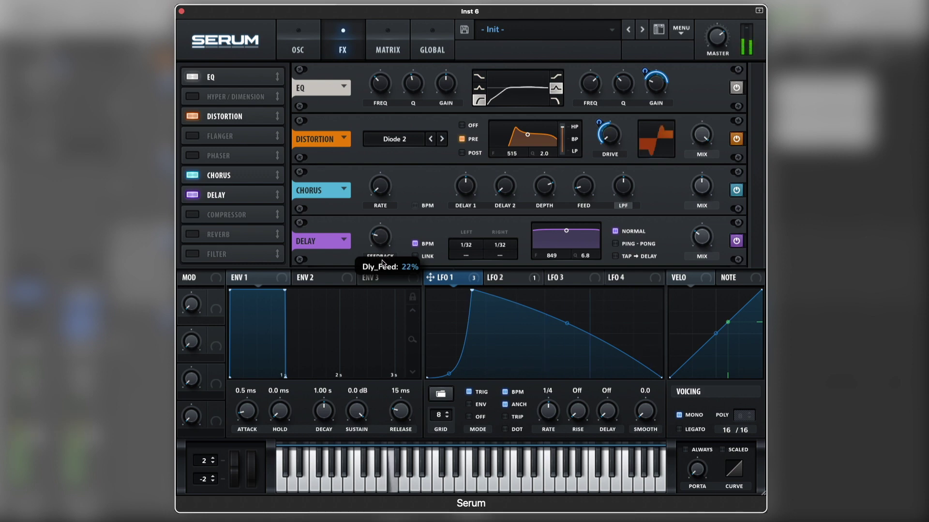
left_click_drag(382, 262, 377, 263)
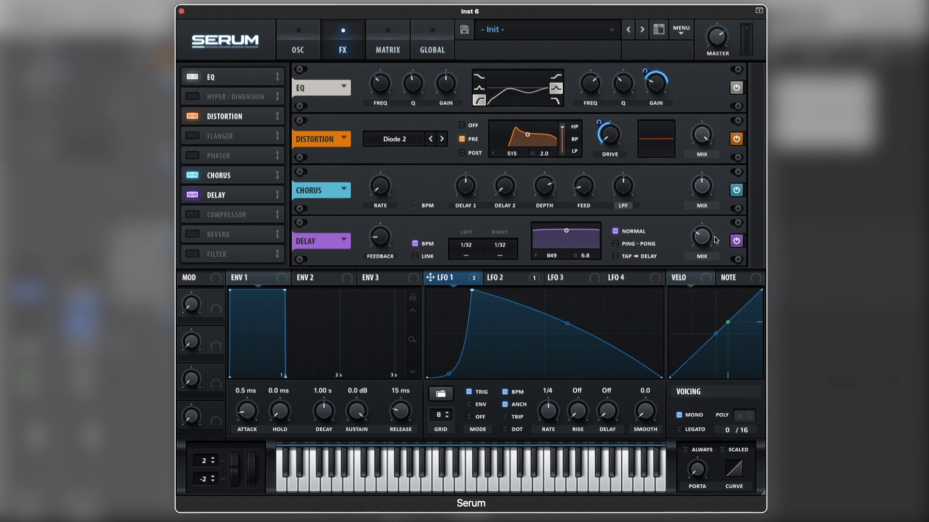
mouse_move(706, 238)
left_click_drag(706, 238, 707, 248)
Enable the compressor in multiband mode, with a slightly lower threshold and slightly more gain.
left_click(192, 216)
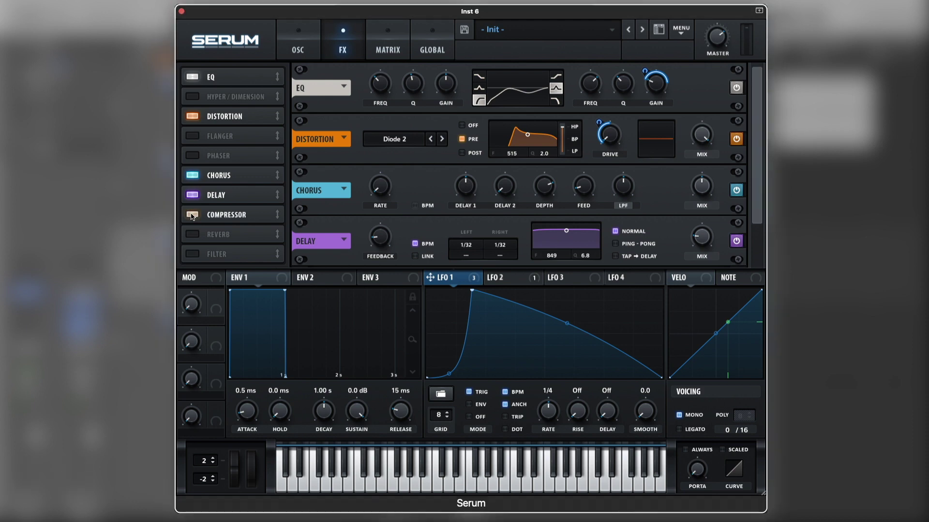
left_click(242, 218)
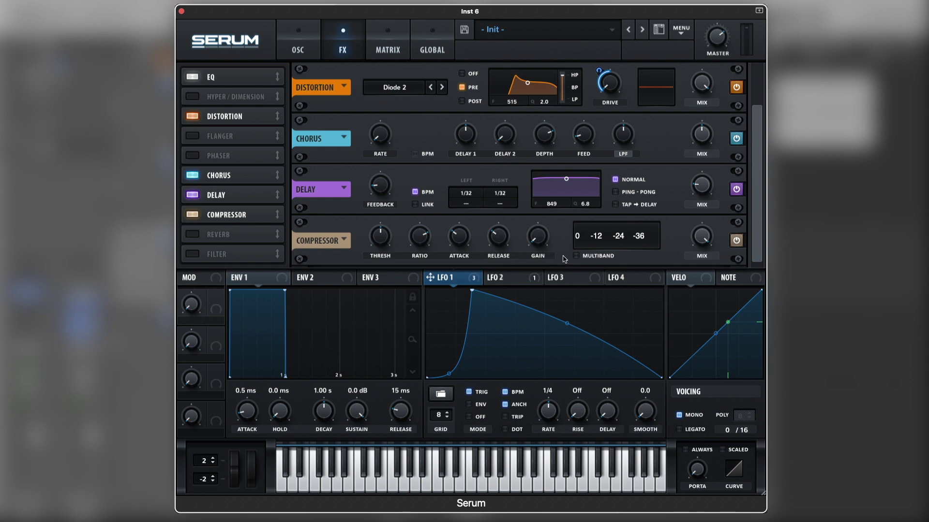
left_click(577, 256)
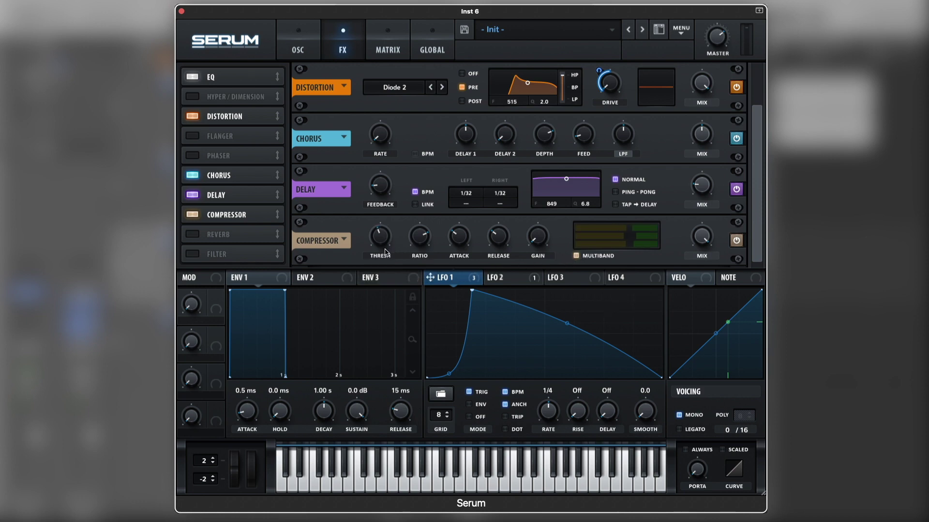
mouse_move(547, 242)
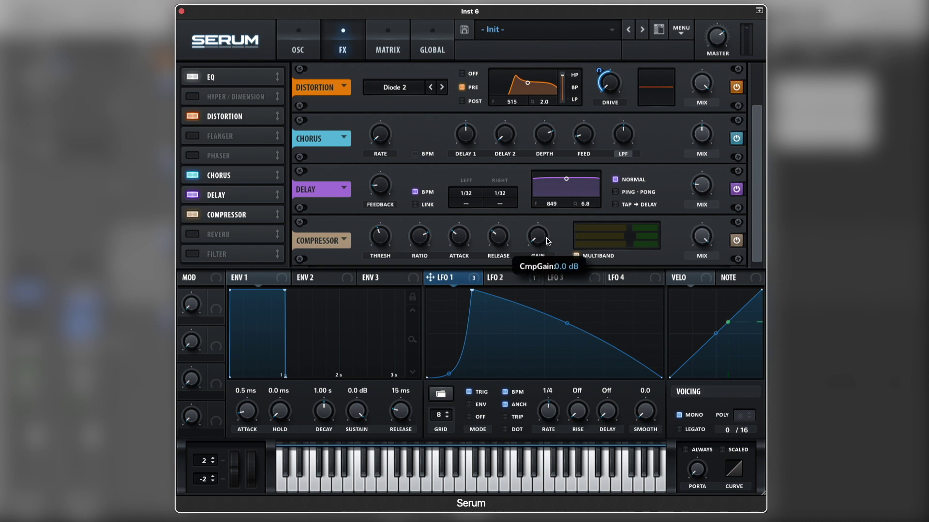
left_click_drag(549, 238, 549, 236)
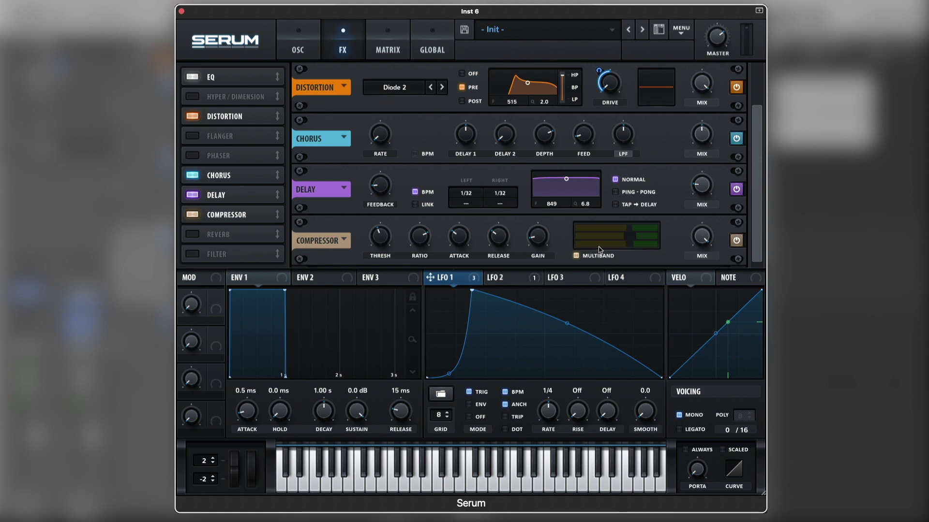
mouse_move(612, 248)
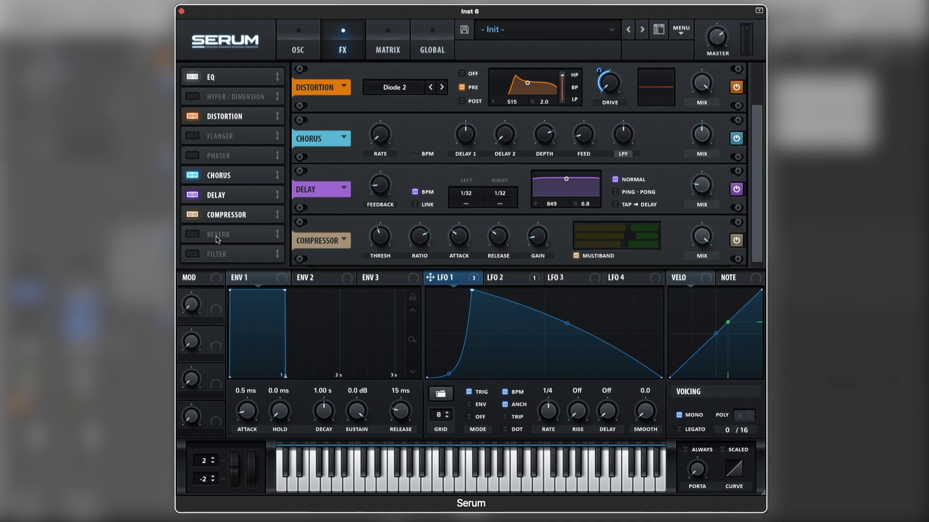
Enable the Hall reverb with spin and spin depth at minimum and a shorter decay.
left_click(193, 236)
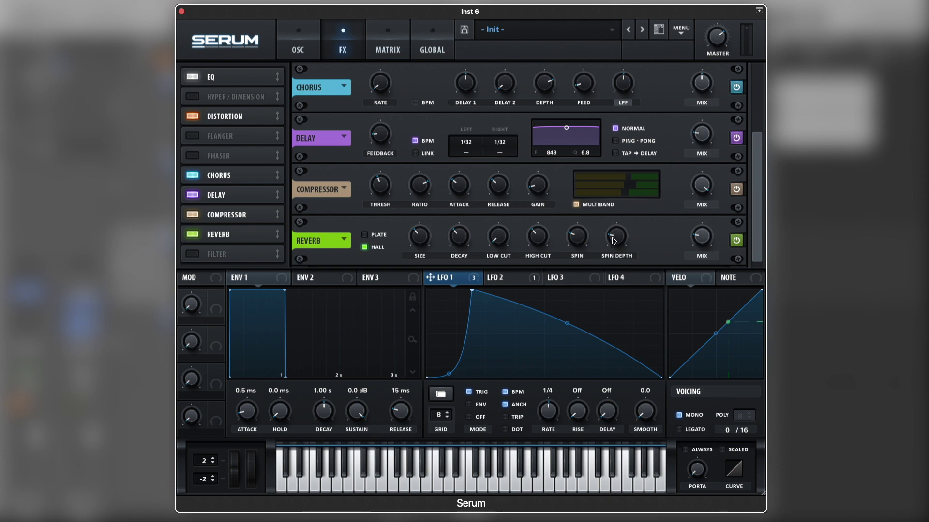
left_click_drag(613, 242, 609, 308)
left_click_drag(460, 243, 457, 259)
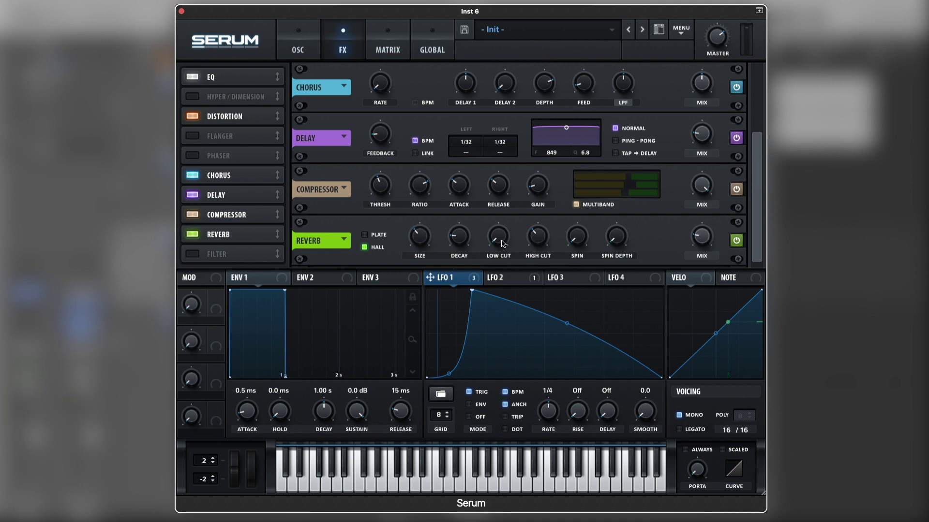
Raise the reverb's low cut and high cut and audition the full effects chain.
left_click_drag(503, 244, 505, 211)
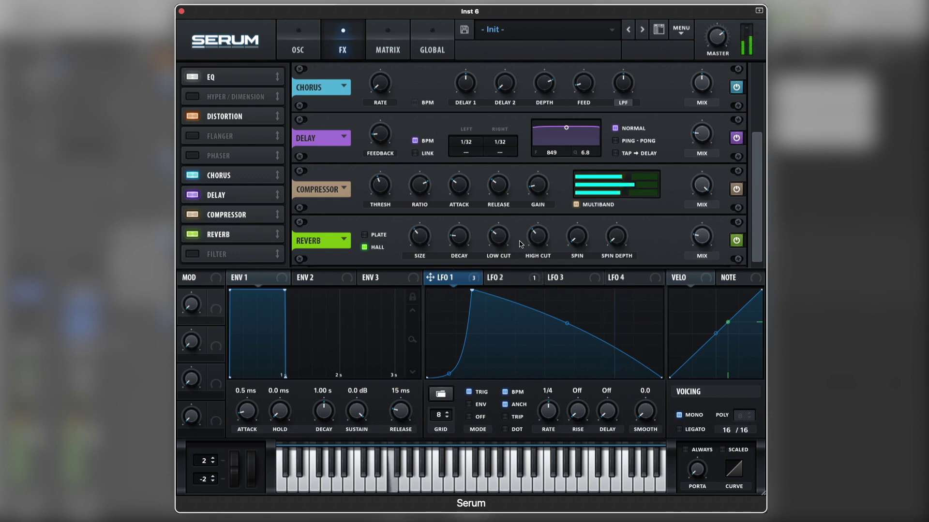
left_click_drag(543, 243, 543, 216)
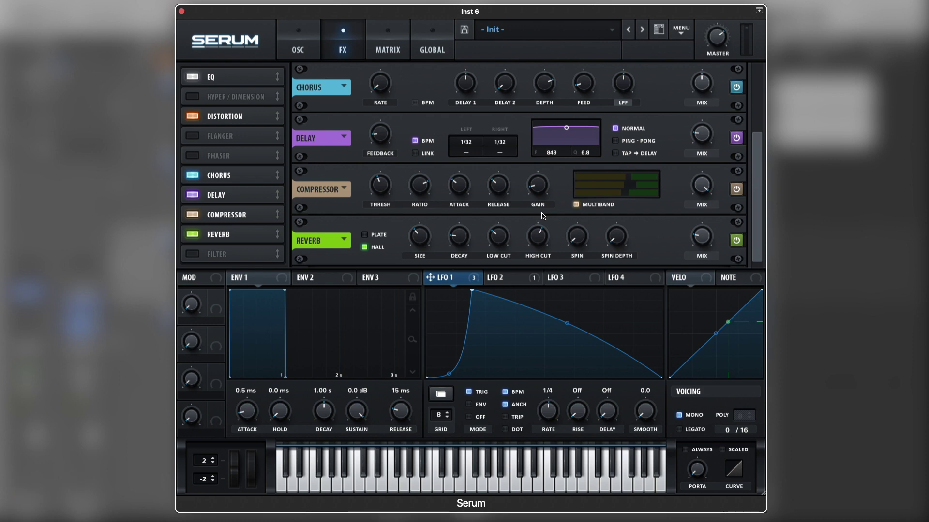
key("space")
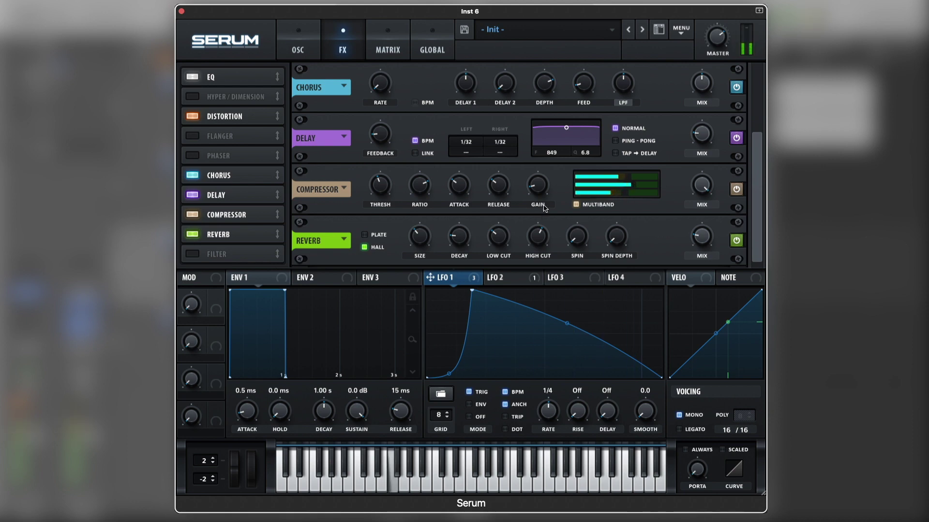
key("space")
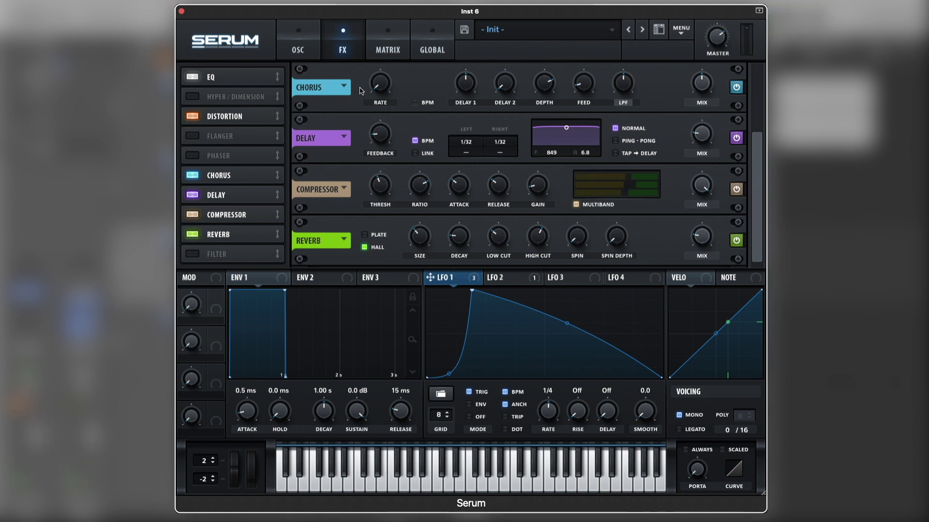
Return the synth to its oscillator view, then mute the Inst 6 track in Logic Pro and select the Inst 8 track.
left_click(298, 50)
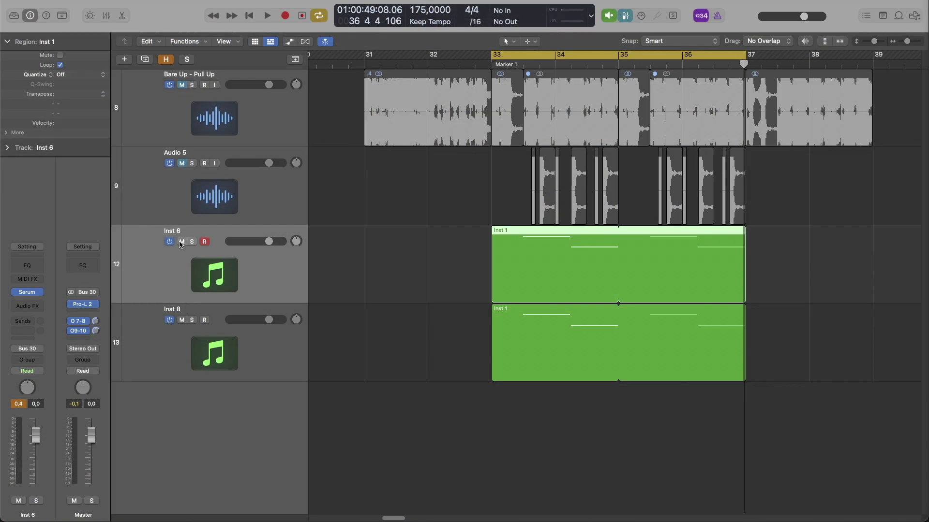
left_click(182, 242)
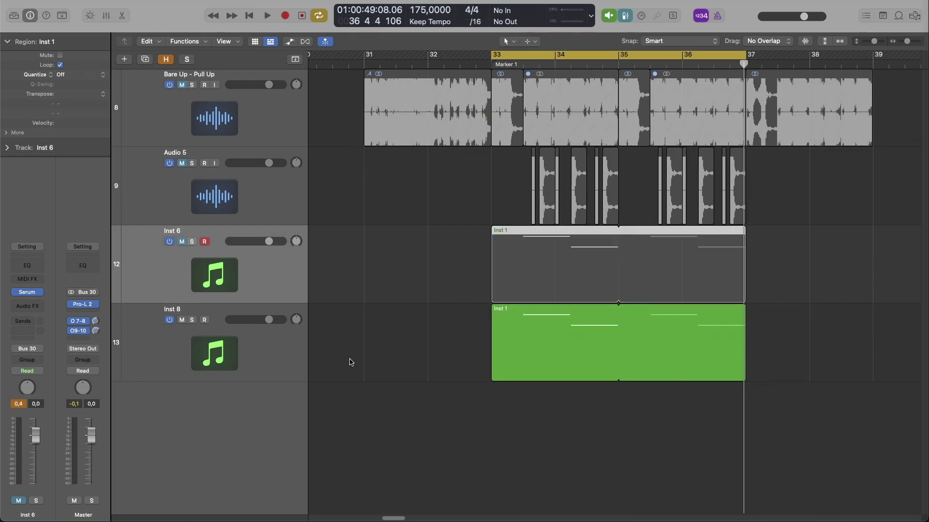
left_click(277, 364)
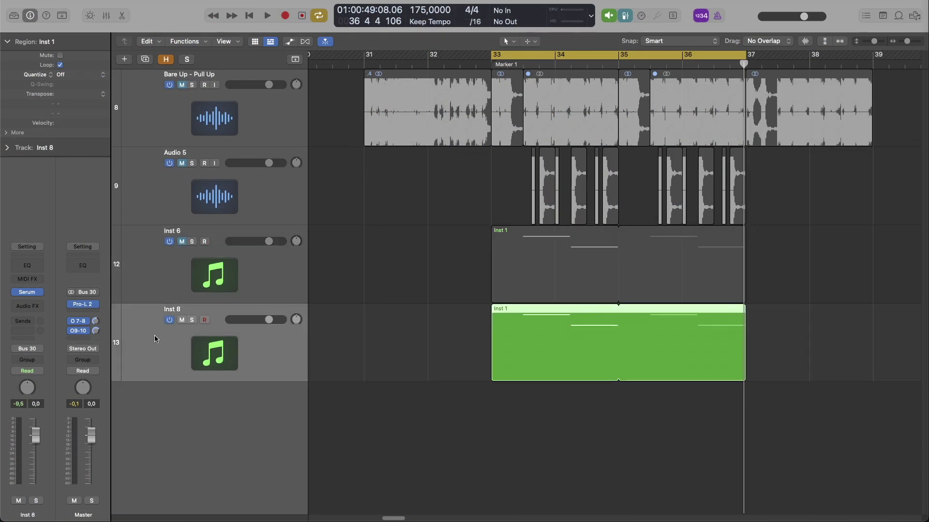
Open Serum on the Inst 8 track, load the Analog wavetable Basic Shapes in oscillator A, and set its random phase to minimum.
left_click(41, 292)
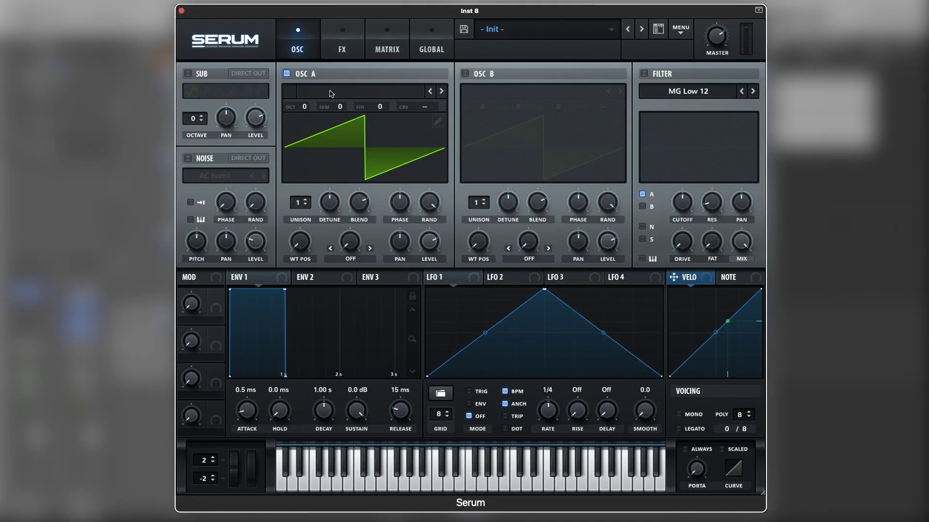
left_click(331, 94)
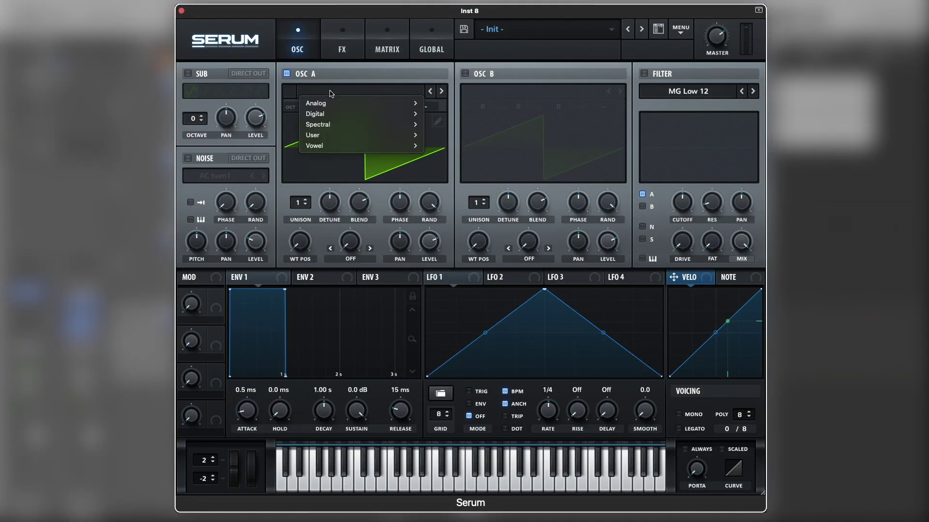
mouse_move(338, 102)
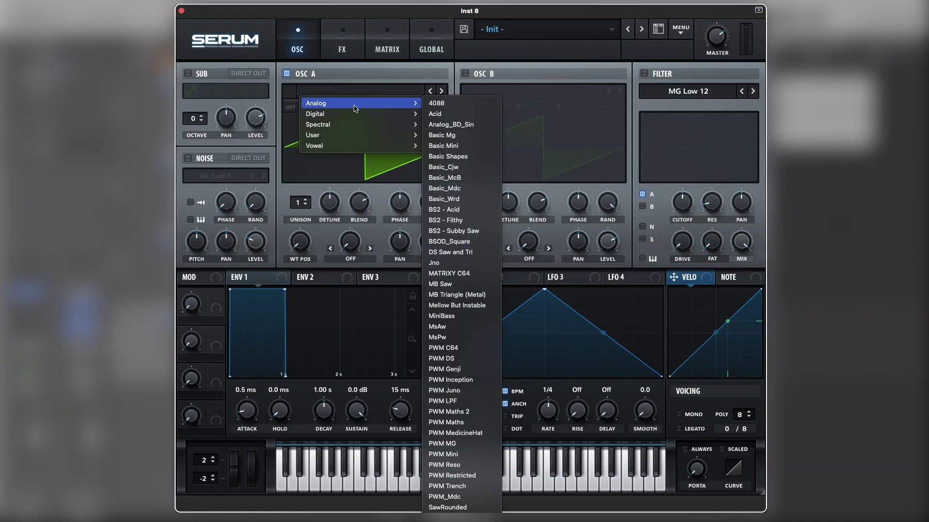
left_click(470, 156)
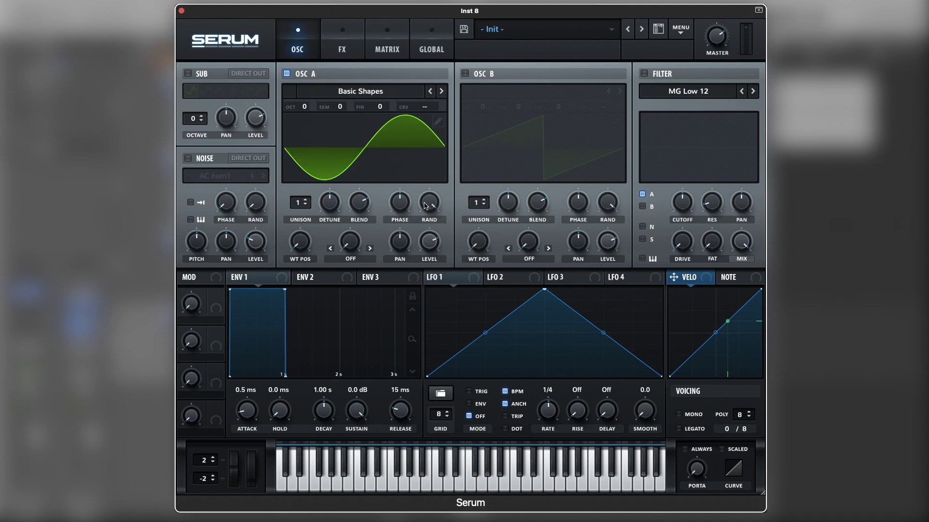
left_click_drag(425, 206, 423, 241)
In oscillator A's first wavetable frame, set the fundamental's phase to zero and add a third harmonic at about half the fundamental's height.
left_click(439, 122)
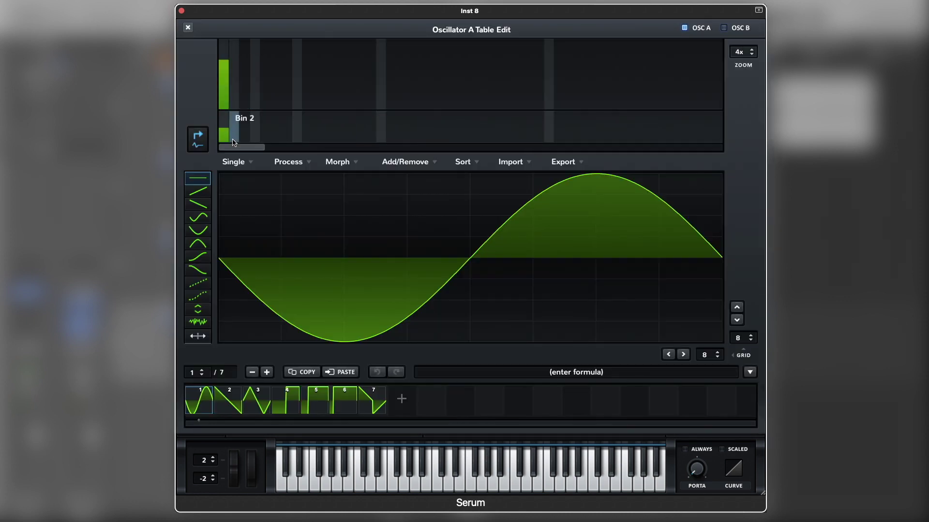
left_click_drag(224, 134, 223, 142)
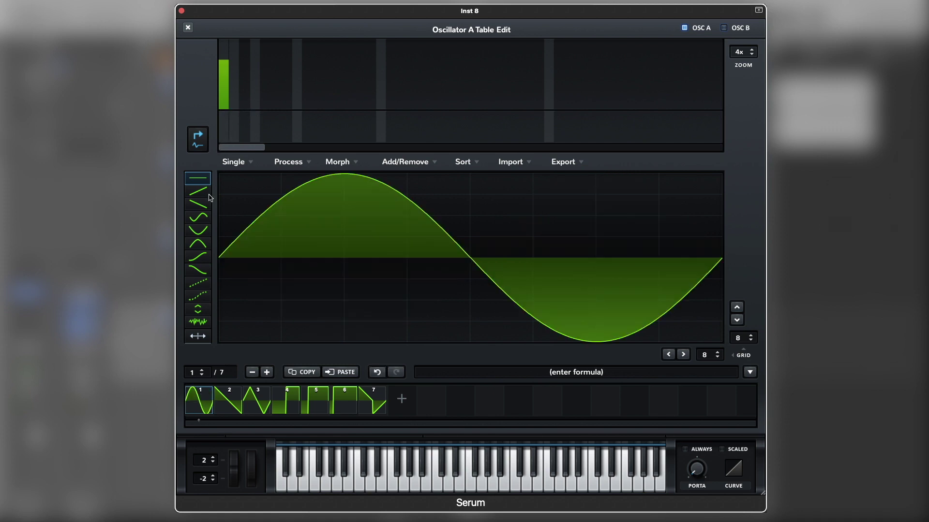
left_click(199, 137)
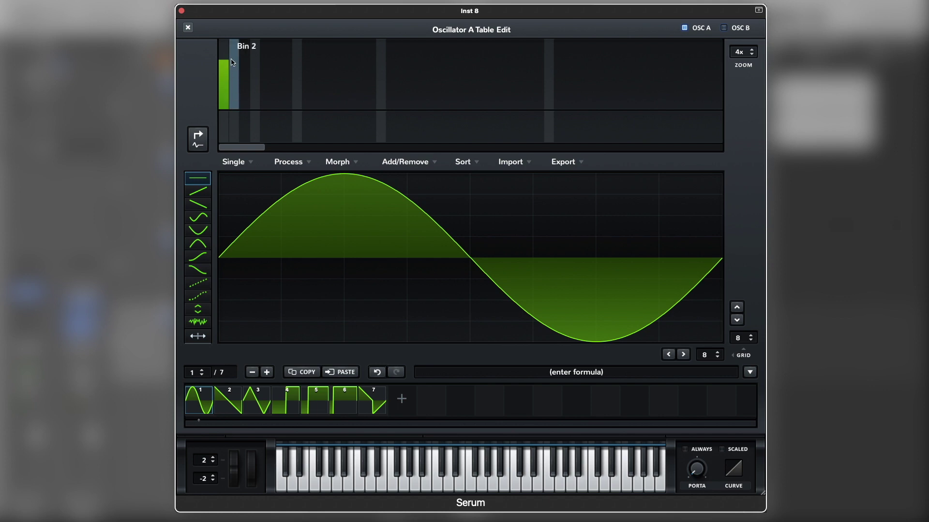
left_click_drag(234, 81, 236, 123)
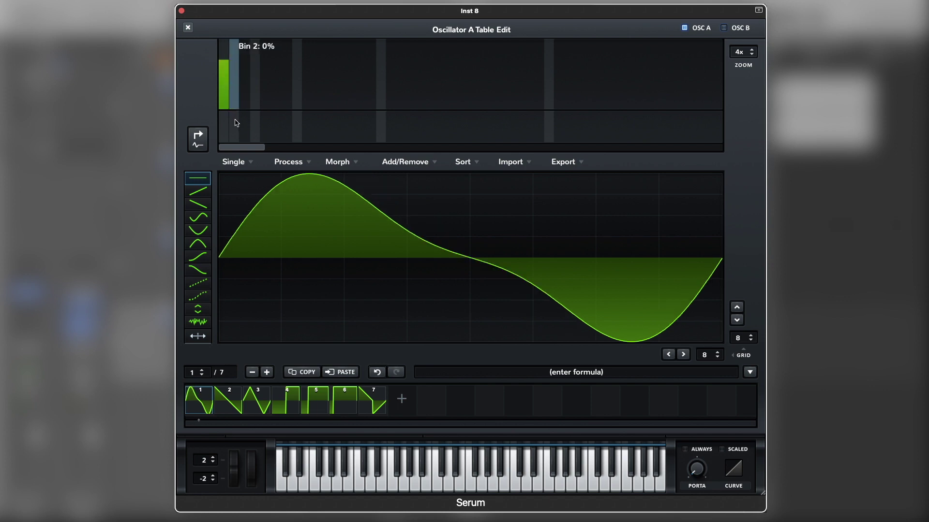
left_click(244, 81)
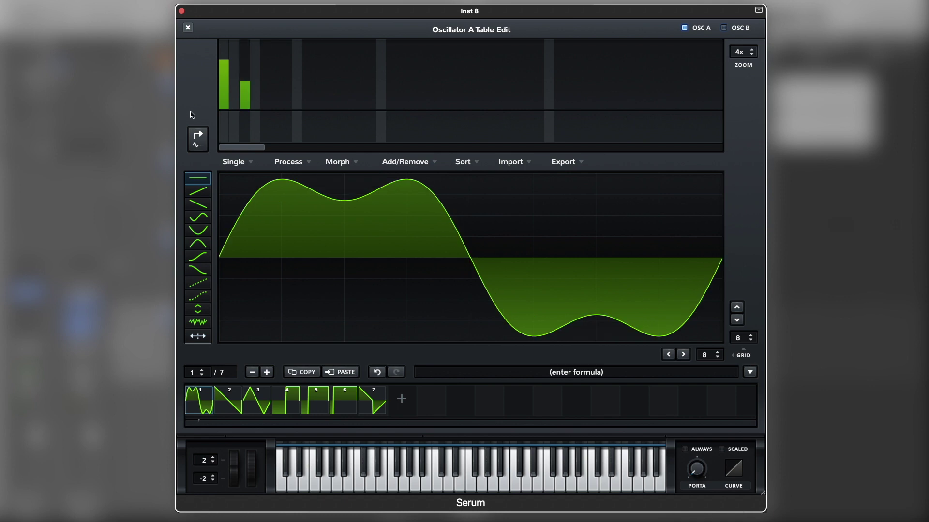
left_click(198, 138)
left_click(189, 28)
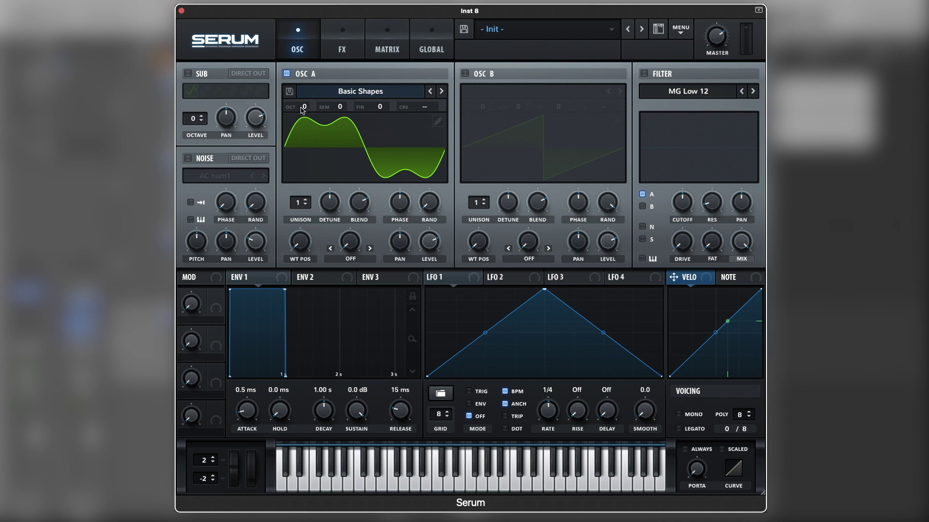
Set oscillator A's octave to -2 and shape LFO 1 with a peak at the first quarter, a bulging rise and a sagging fall.
mouse_move(305, 109)
left_click_drag(304, 114, 304, 117)
left_click_drag(544, 290, 483, 281)
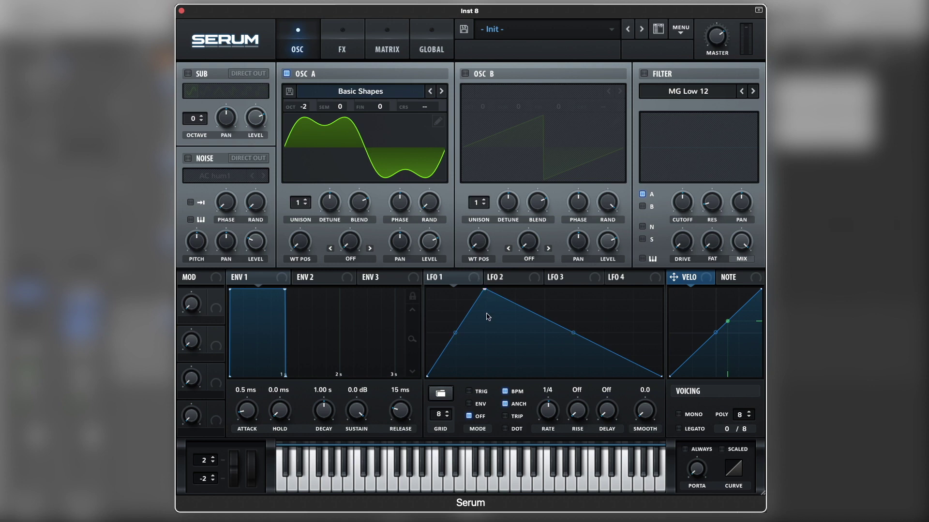
left_click_drag(455, 333, 459, 316)
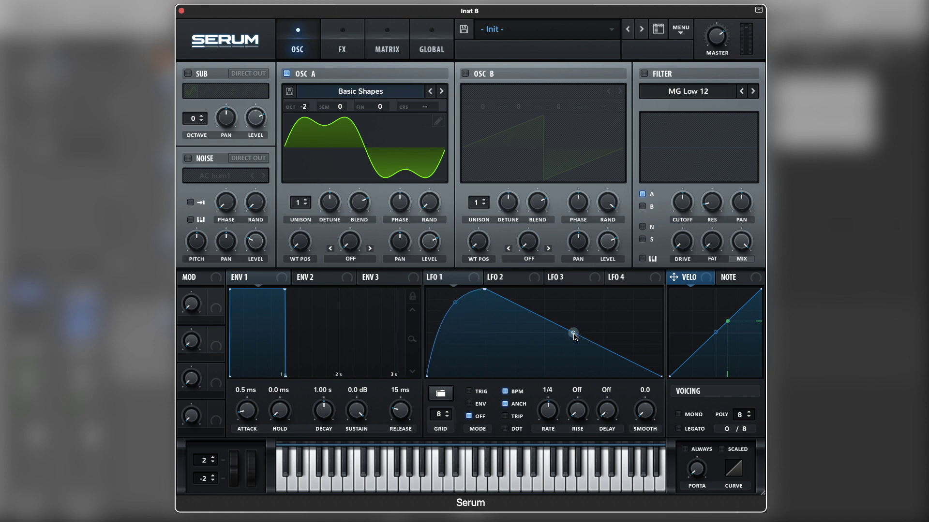
left_click_drag(573, 333, 576, 349)
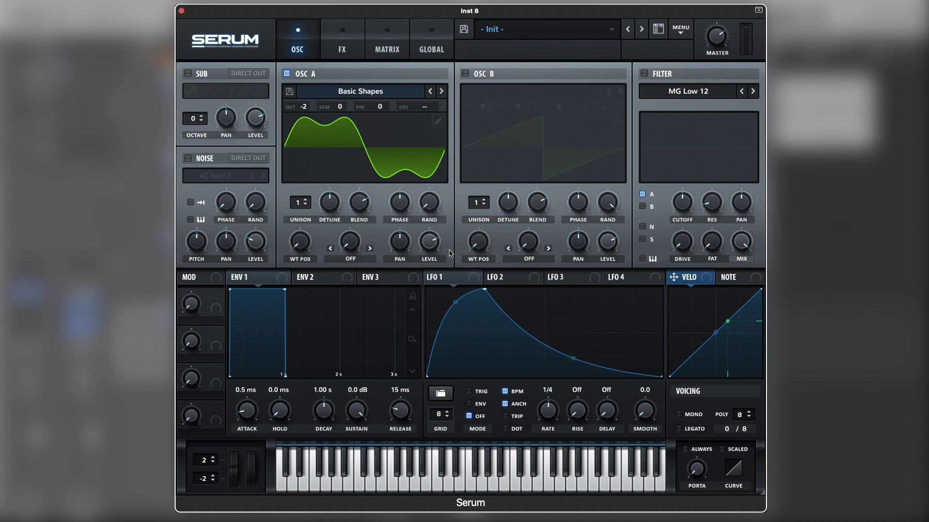
Raise oscillator A's level slightly, modulate it with LFO 1, and audition the sound.
left_click_drag(425, 248, 419, 217)
key("space")
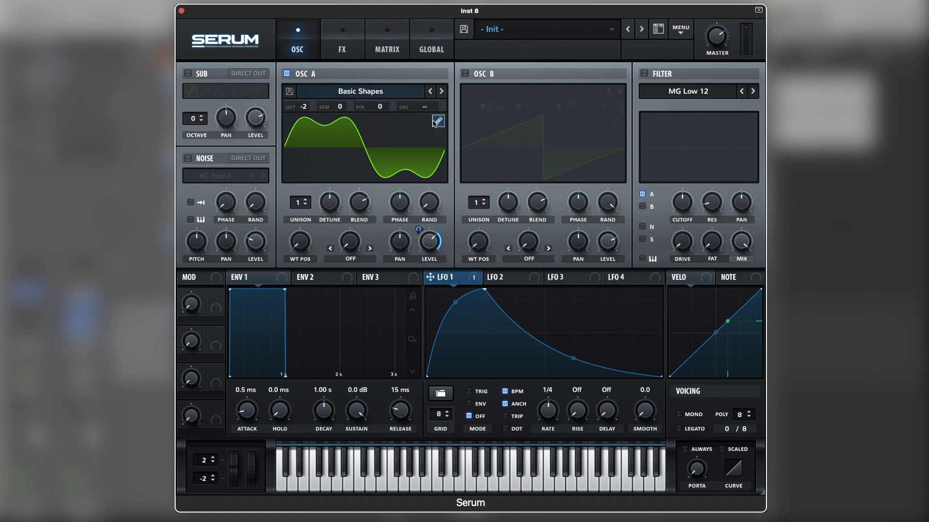
key("space")
Enable the noise oscillator and load the BrightWhite noise from the Analog category.
left_click(188, 159)
left_click(208, 180)
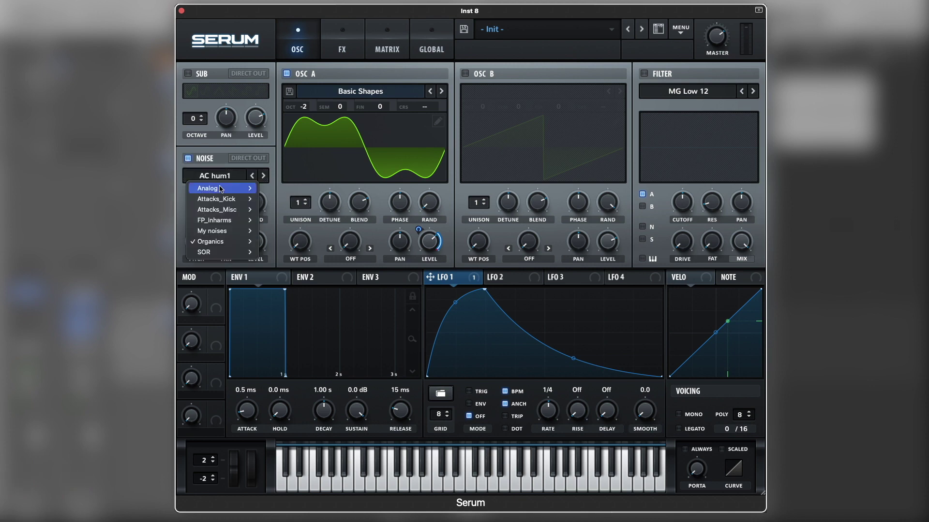
mouse_move(223, 188)
left_click(295, 231)
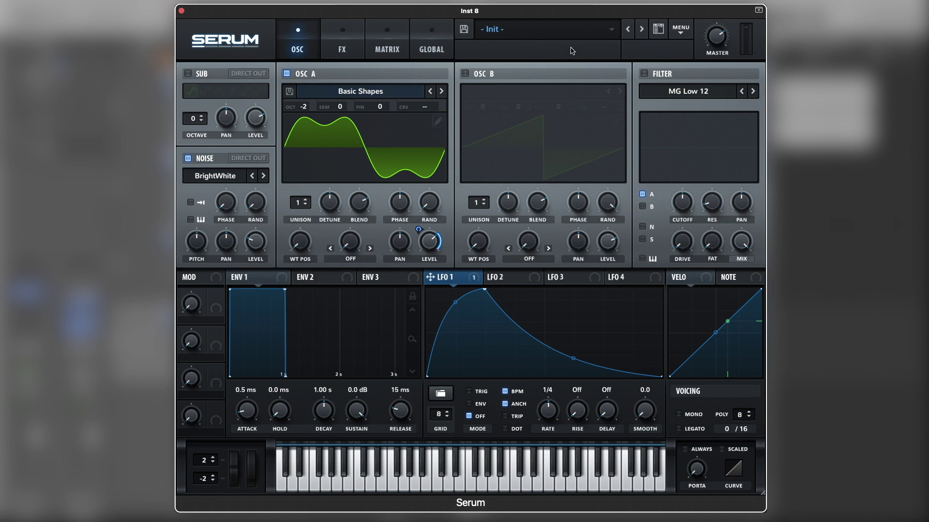
Enable the filter for the noise oscillator only, set its type to High 24, and raise the cutoff.
left_click(644, 74)
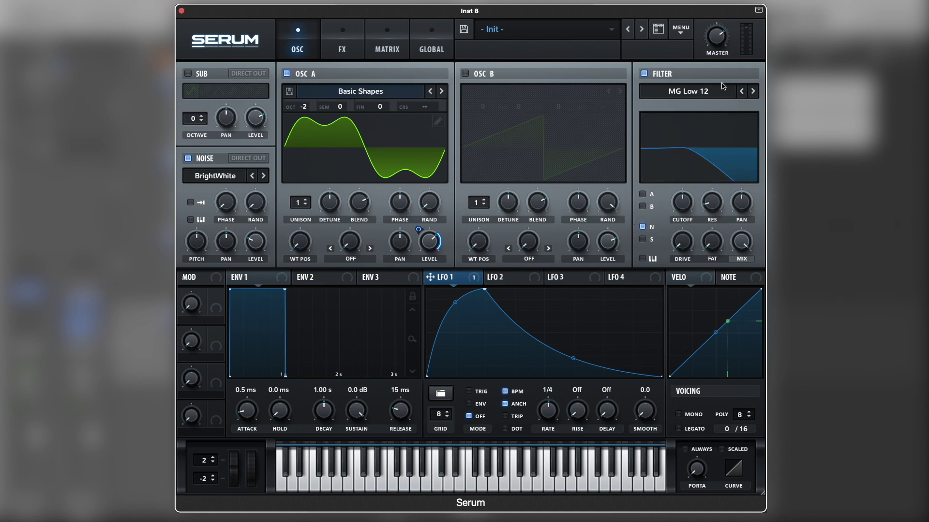
left_click(703, 96)
mouse_move(711, 103)
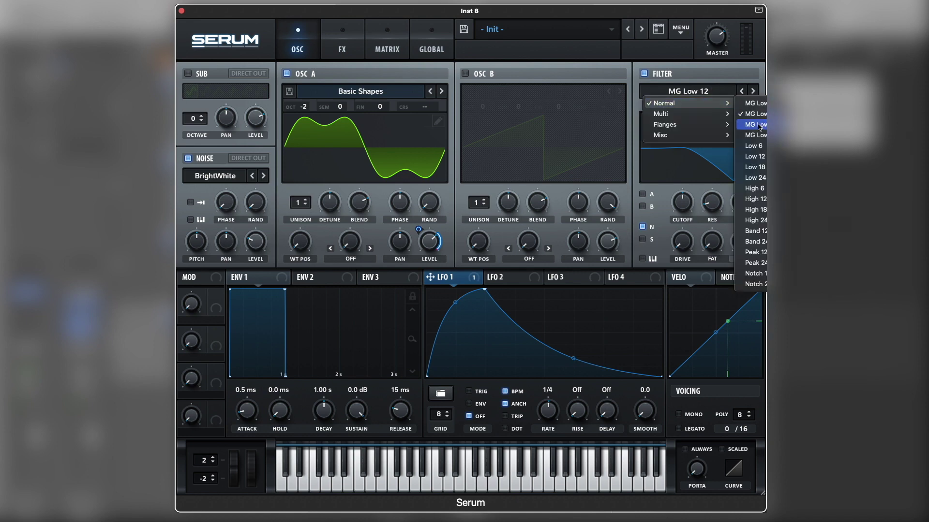
left_click(759, 220)
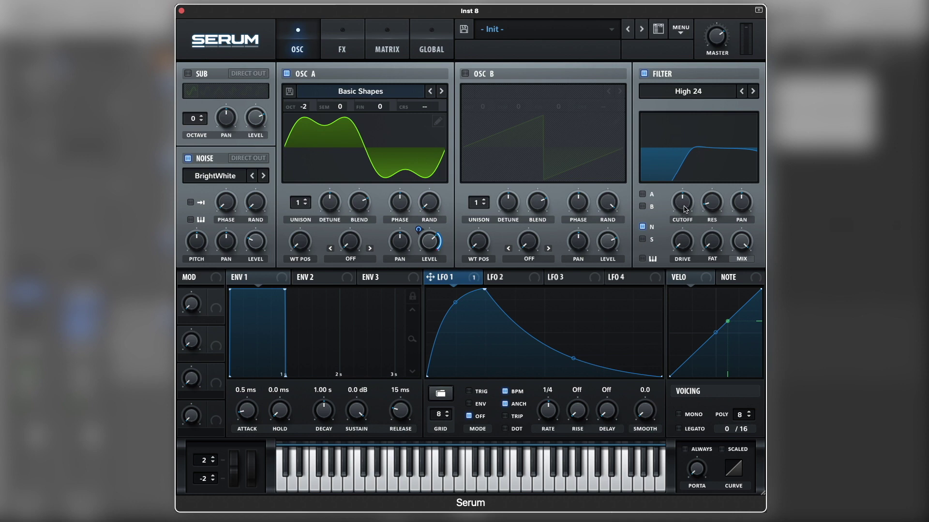
left_click_drag(686, 209, 688, 197)
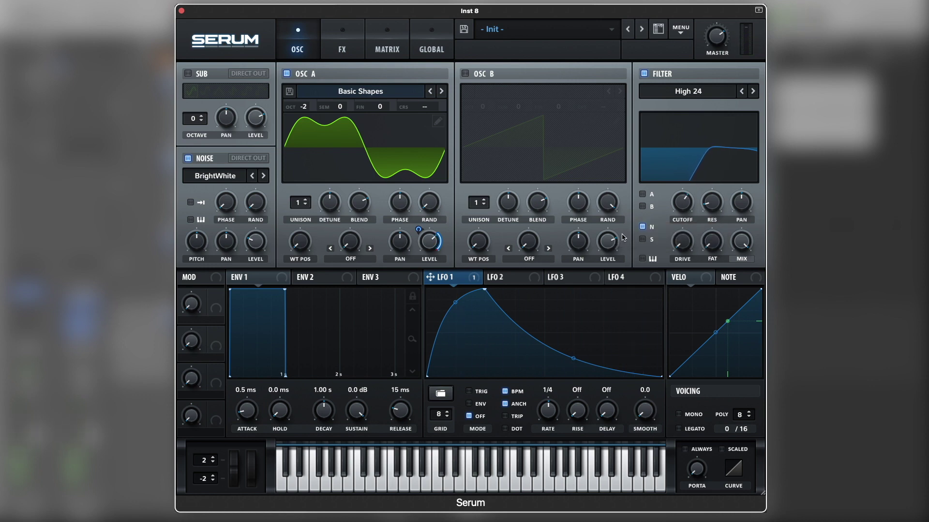
Enable the Tube distortion effect and increase its drive considerably.
left_click(346, 51)
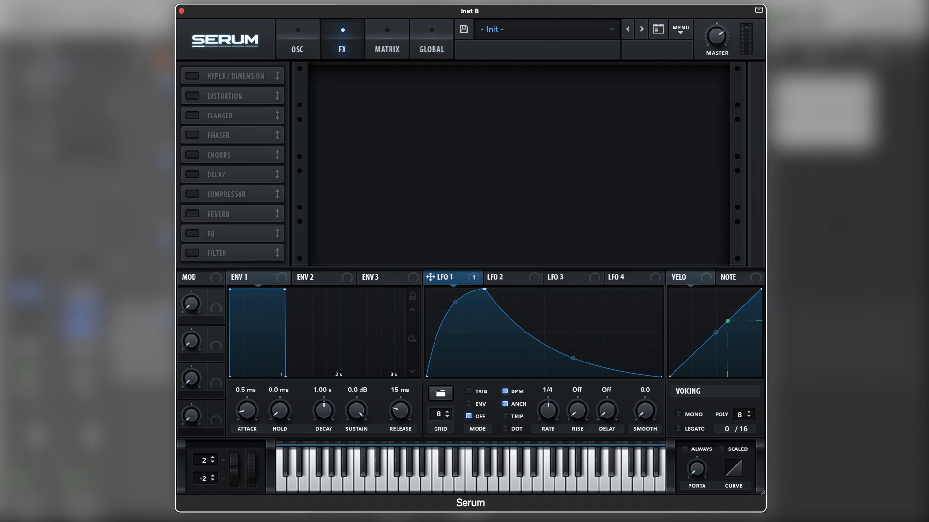
left_click(193, 96)
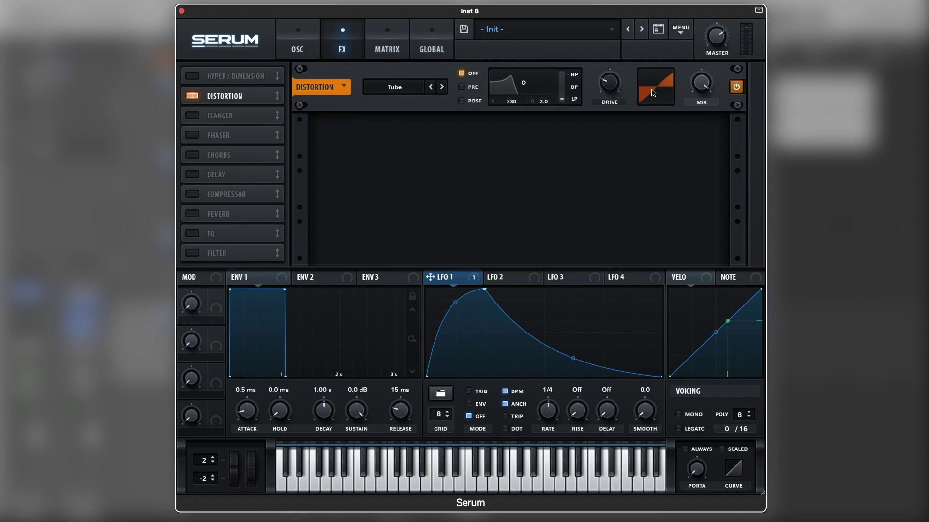
left_click_drag(612, 87, 619, 30)
mouse_move(610, 86)
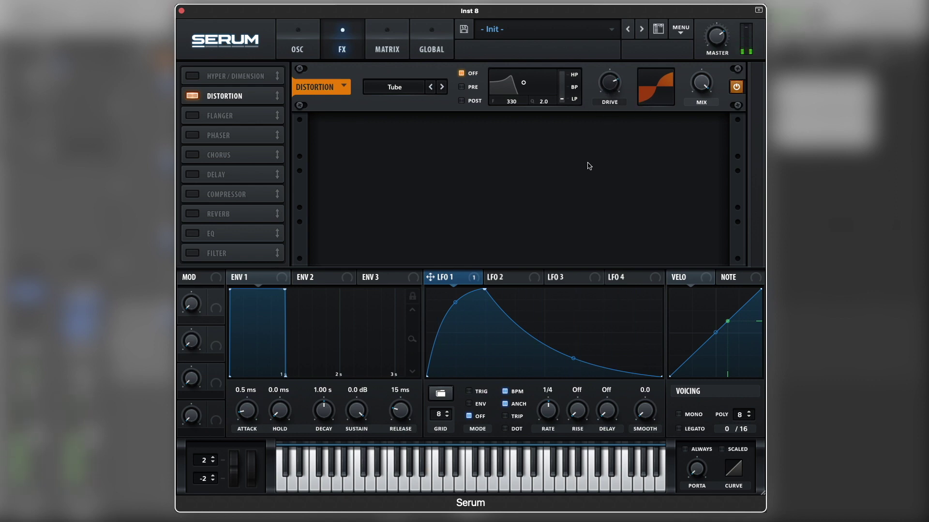
Enable the compressor in multiband mode and raise its low and high bands.
left_click(192, 194)
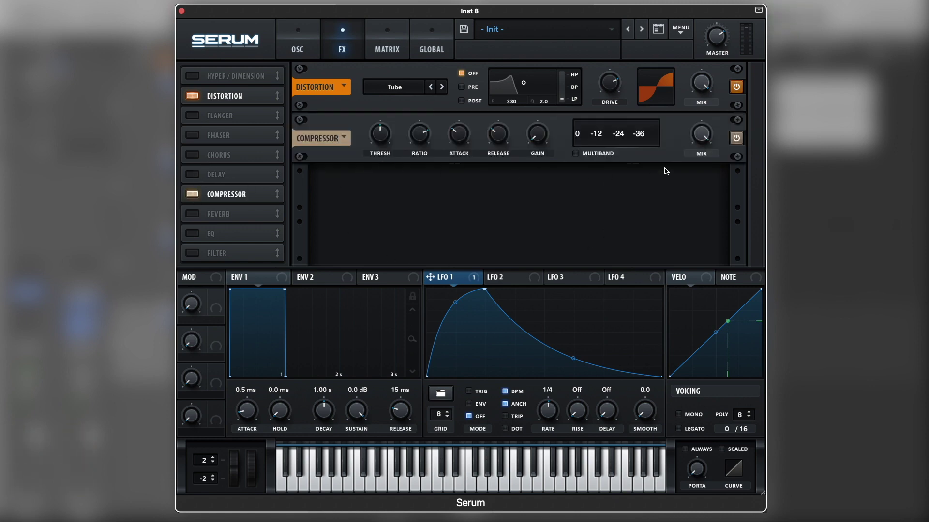
left_click(575, 153)
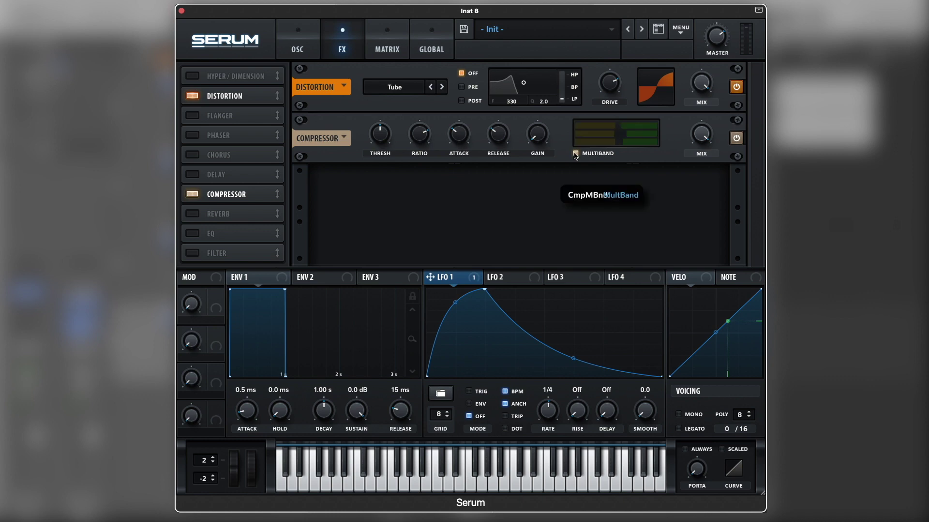
left_click(624, 149)
left_click_drag(624, 148, 652, 148)
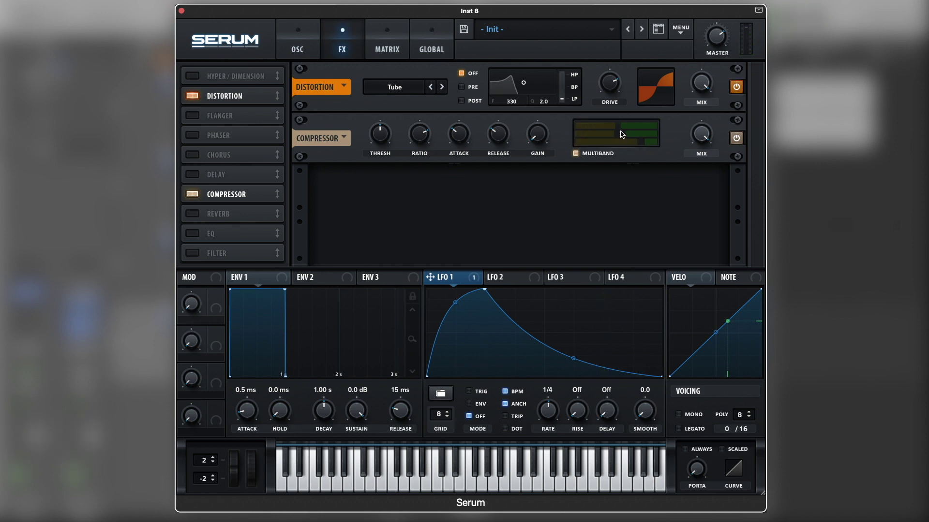
left_click_drag(623, 129, 651, 127)
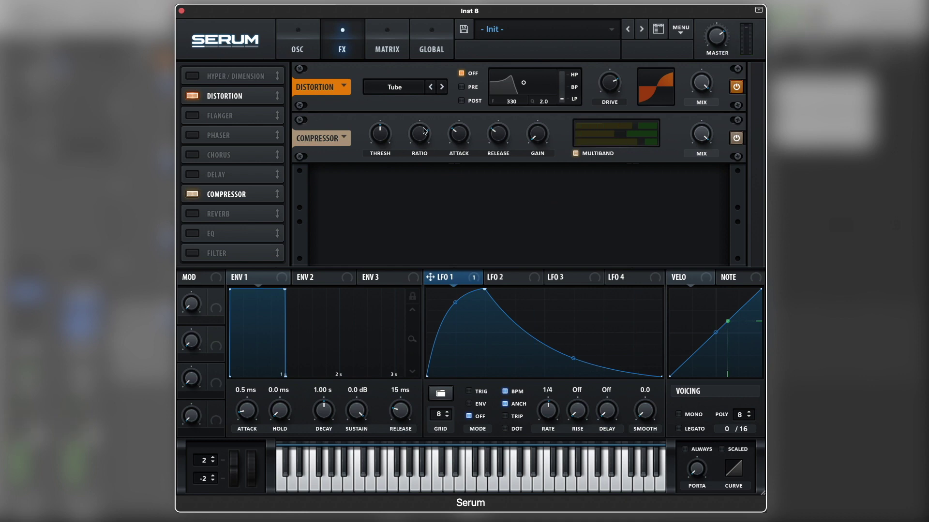
Return the synth to its oscillator view and close it, then unmute the Inst 6 track and audition both bass layers together.
left_click(310, 49)
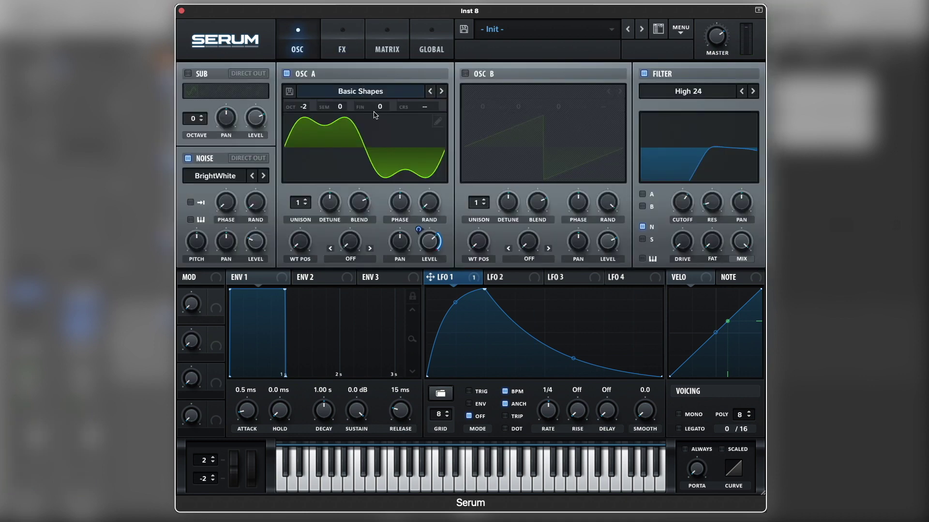
left_click(181, 10)
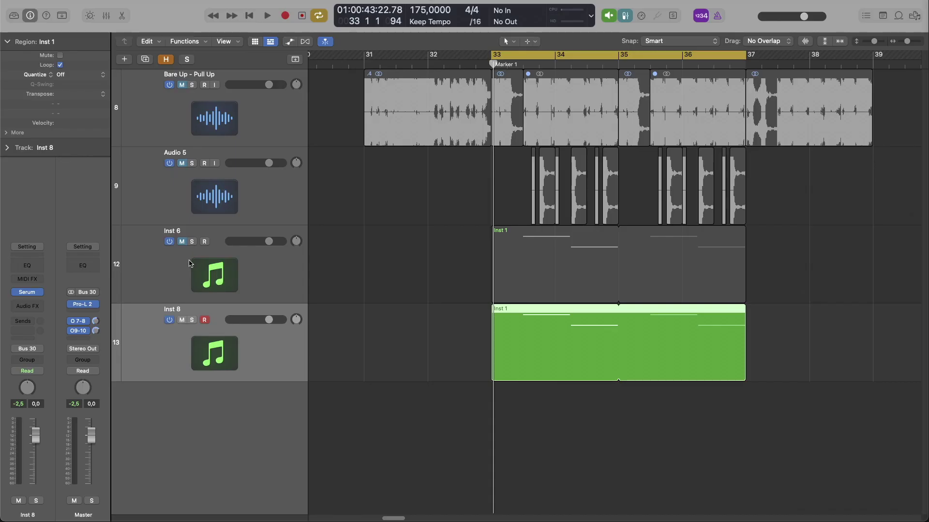
left_click(182, 240)
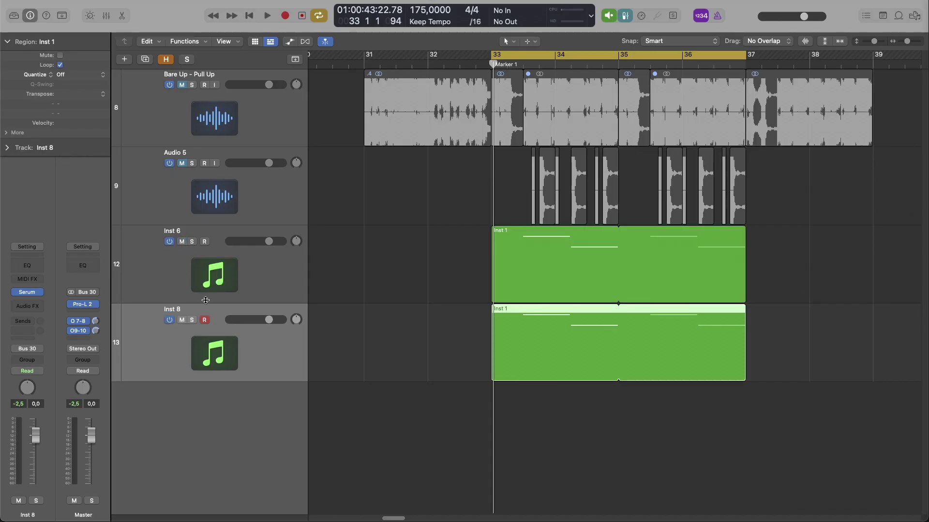
key("space")
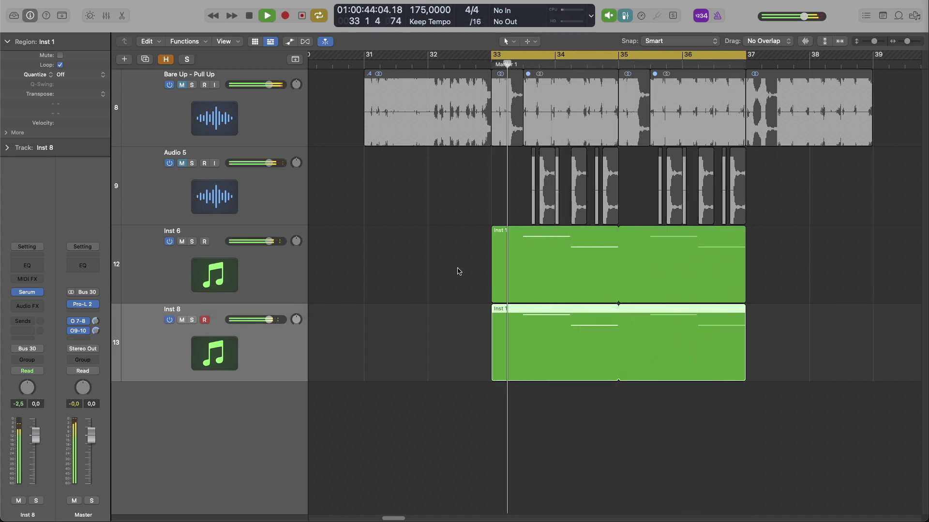
key("space")
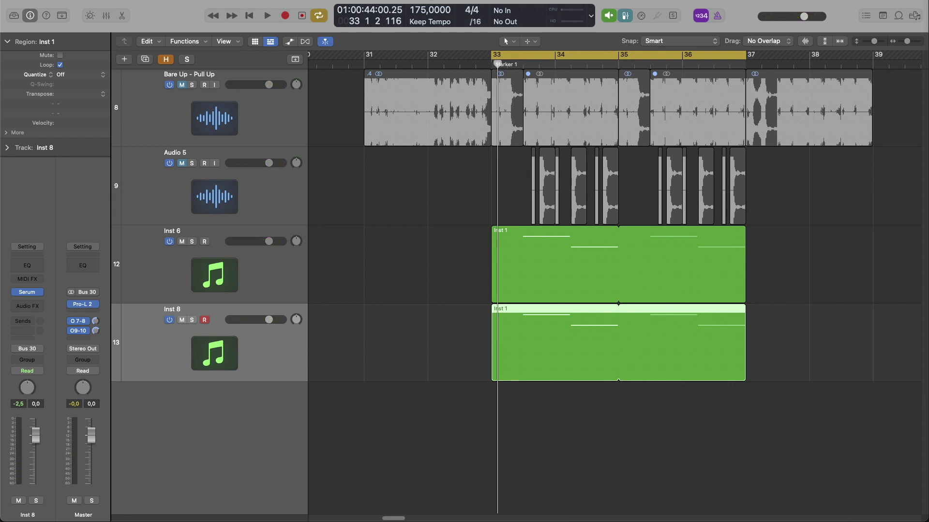